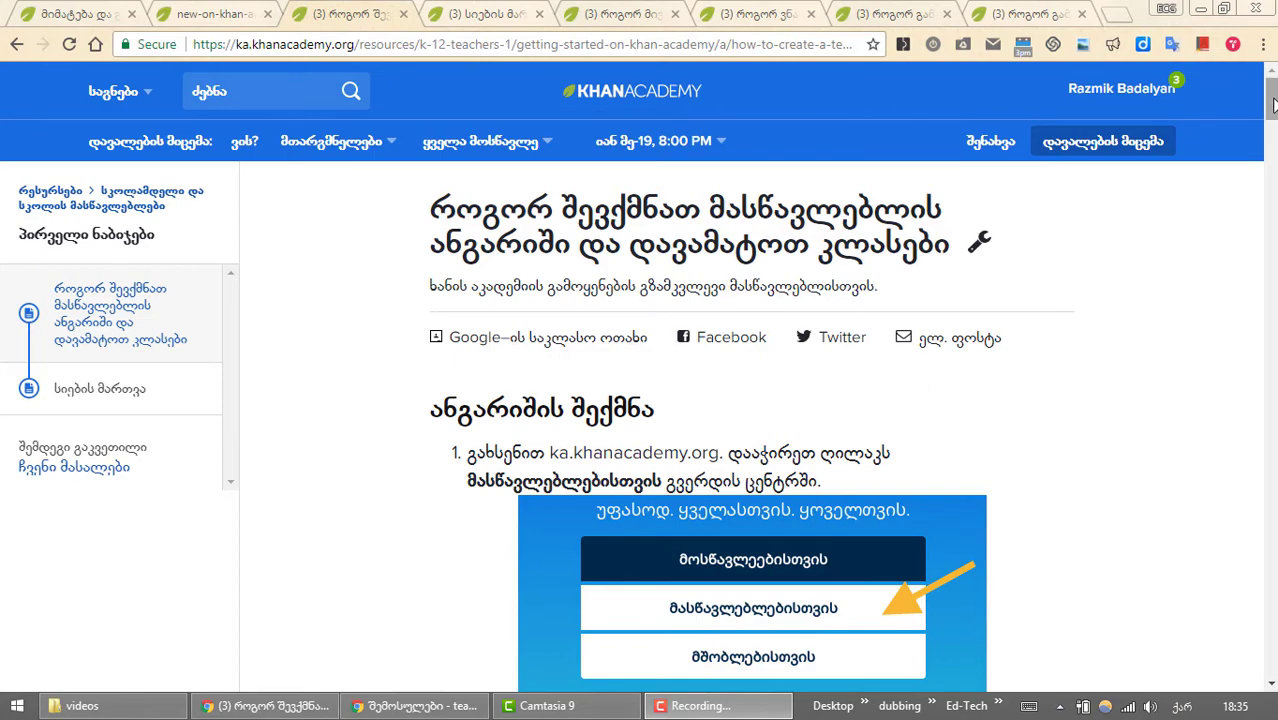
Step: Bring up the Khan Academy homepage window and start signing up as a teacher
drag(1273, 105, 553, 5)
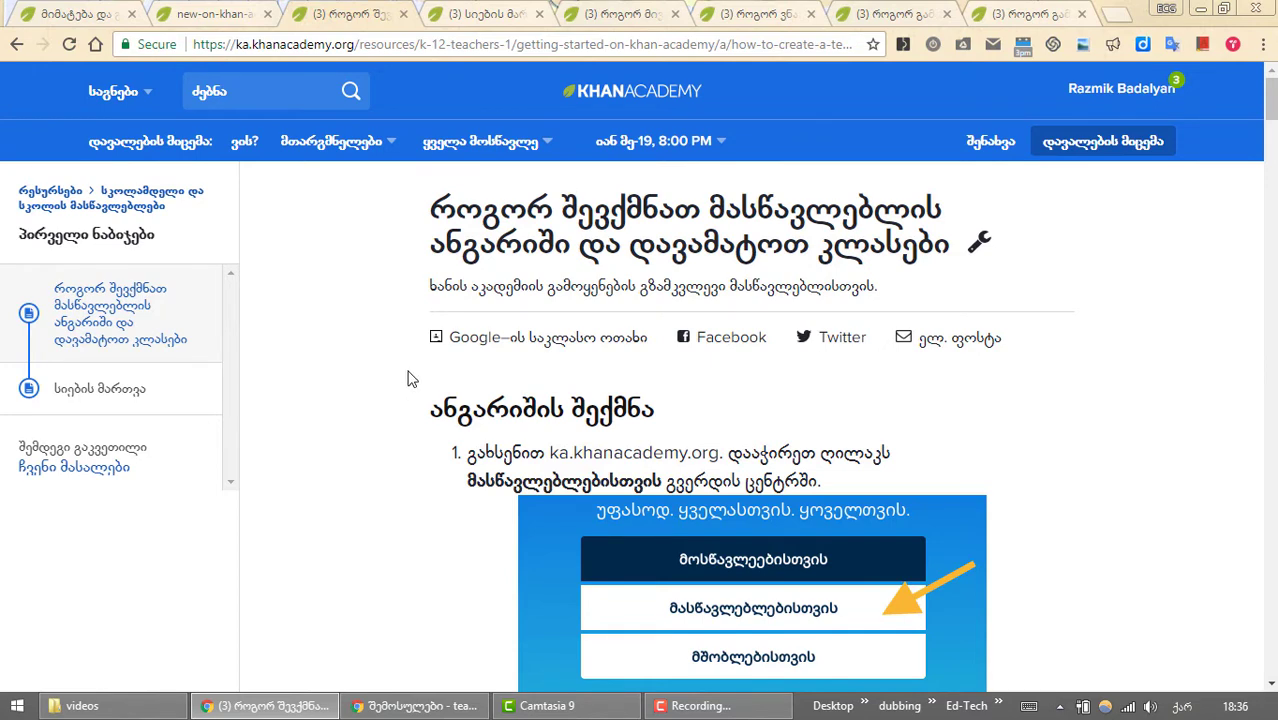
click(418, 706)
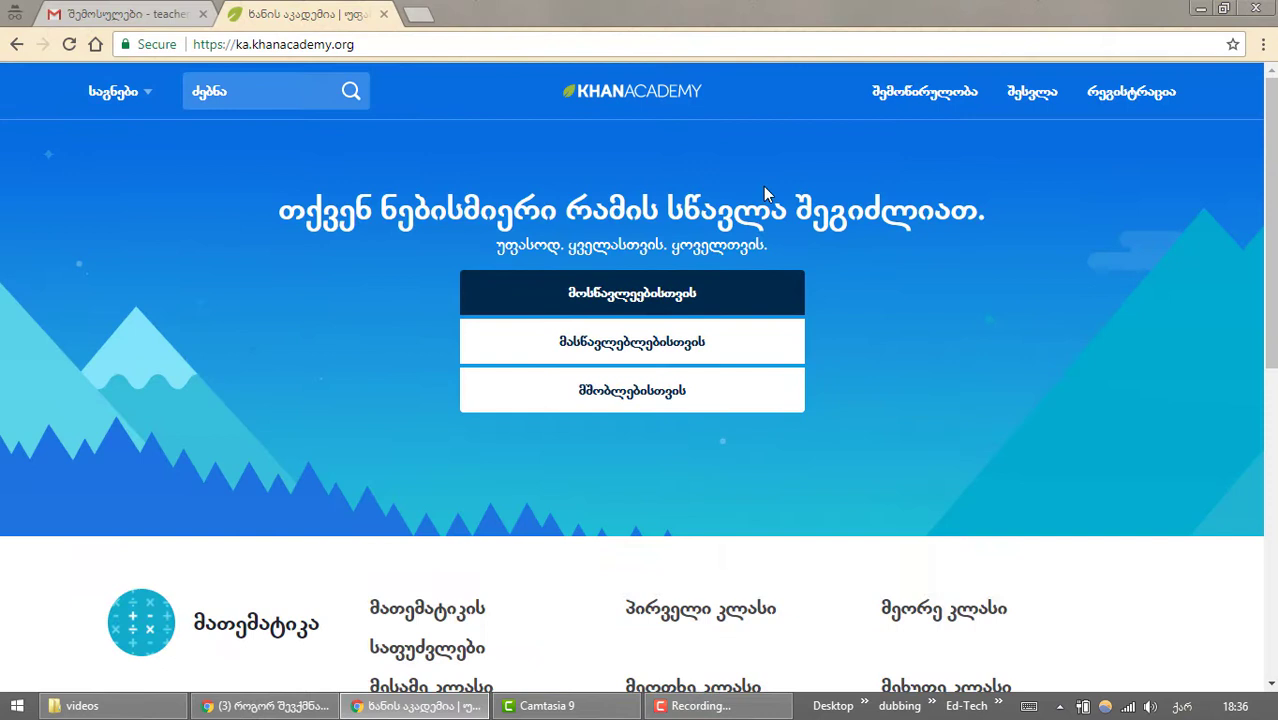
click(343, 45)
click(348, 46)
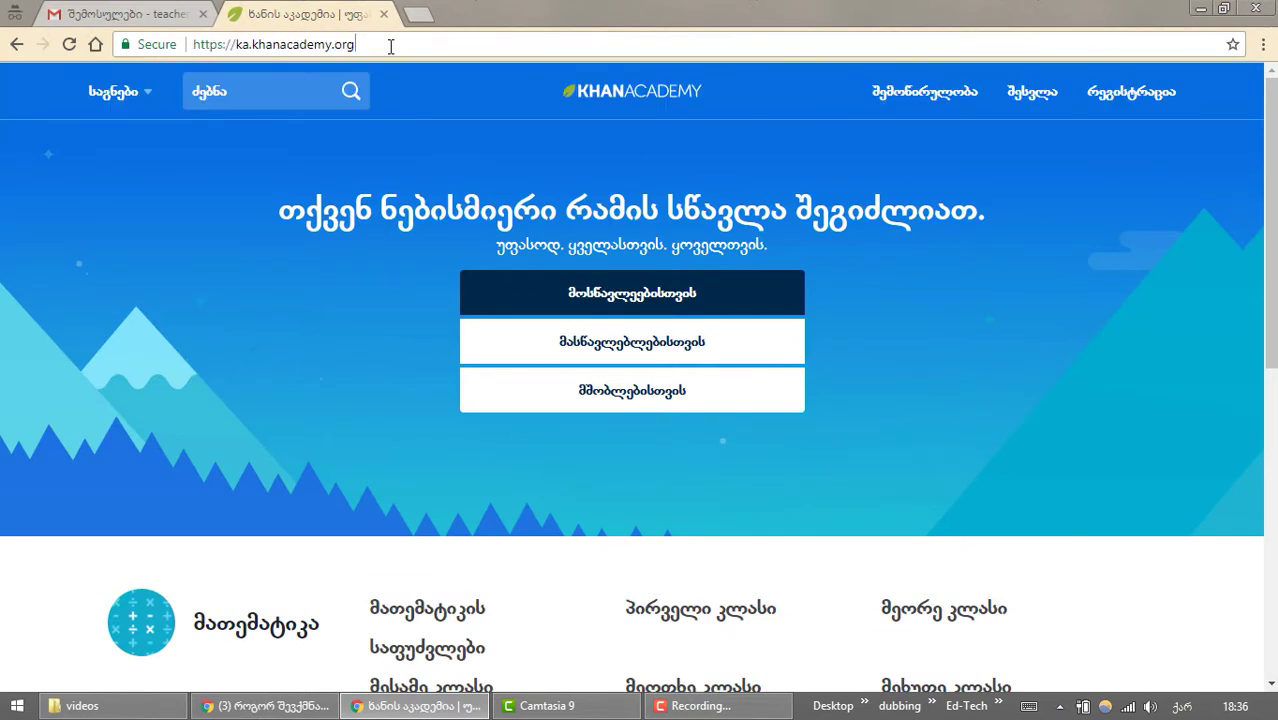
triple_click(307, 46)
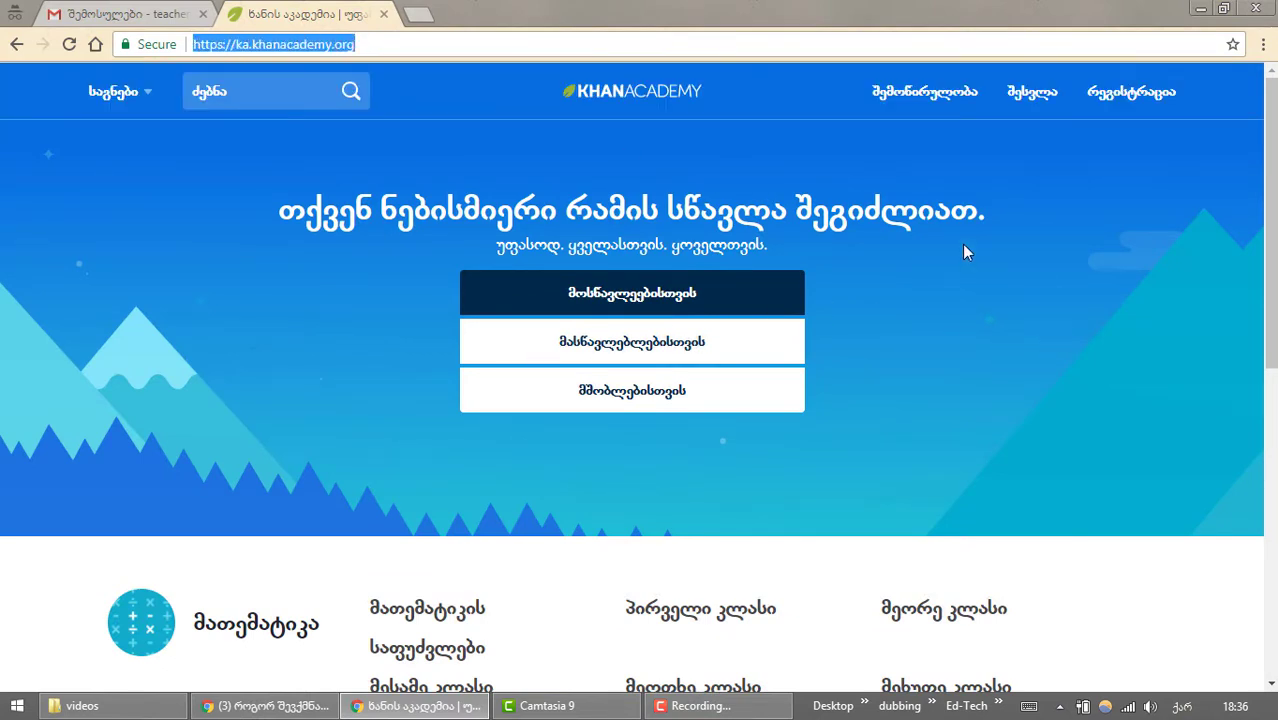
click(695, 355)
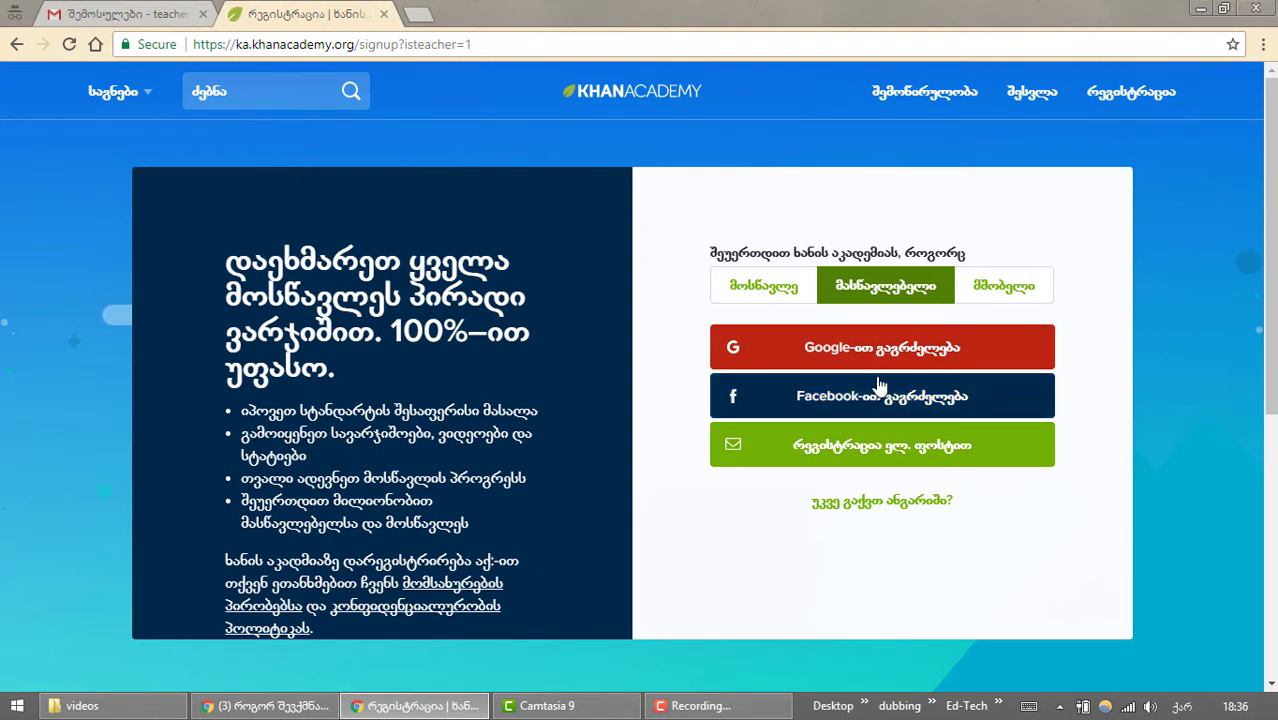
Step: Choose e-mail registration and enter the teacher's e-mail address
click(887, 455)
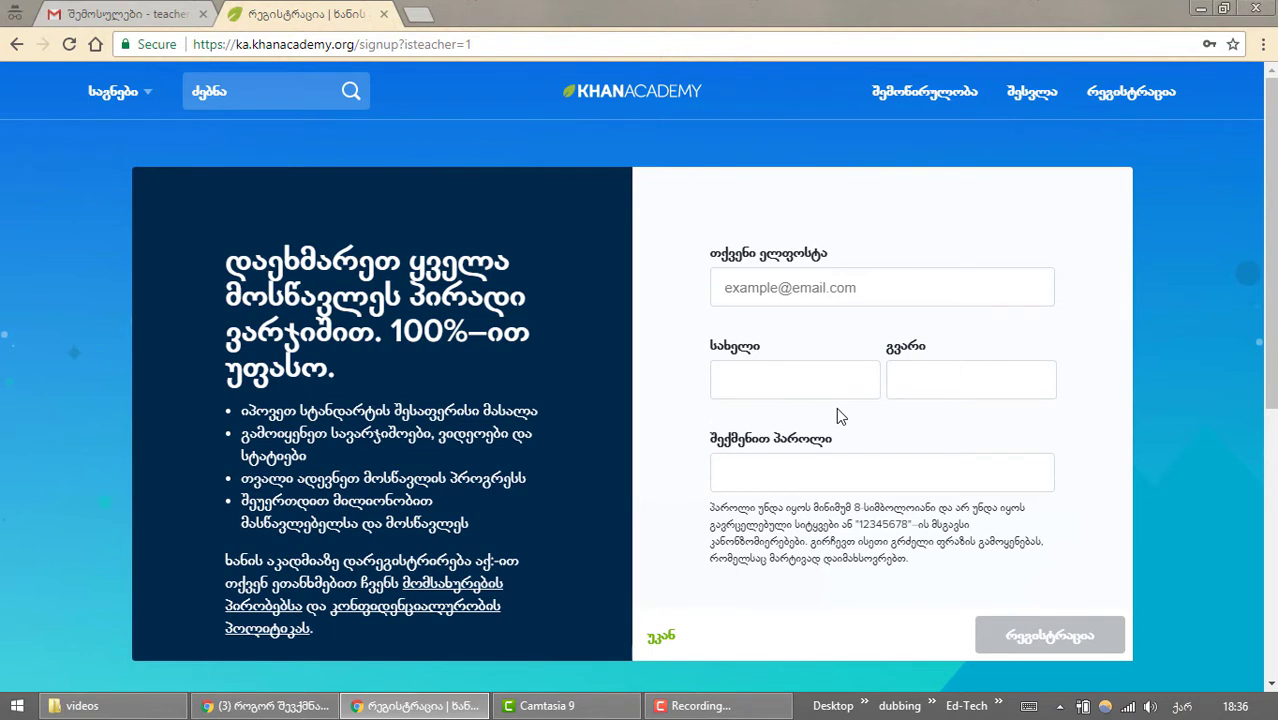
click(835, 294)
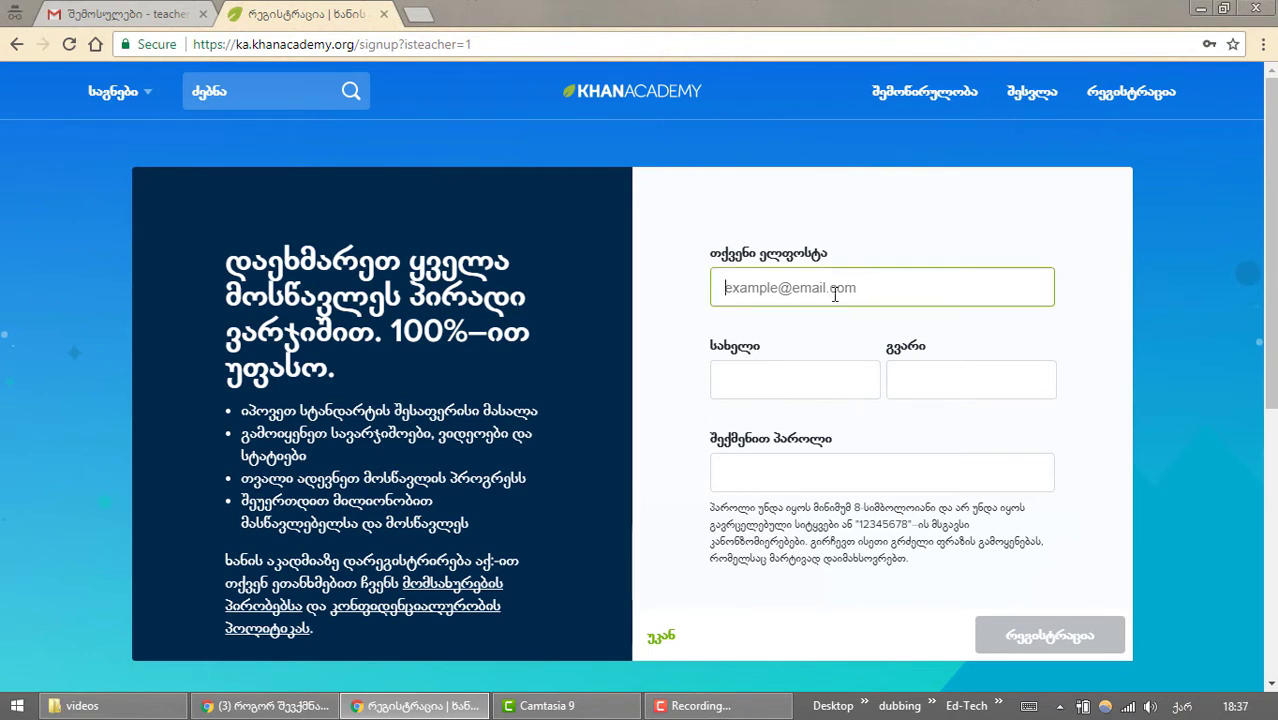
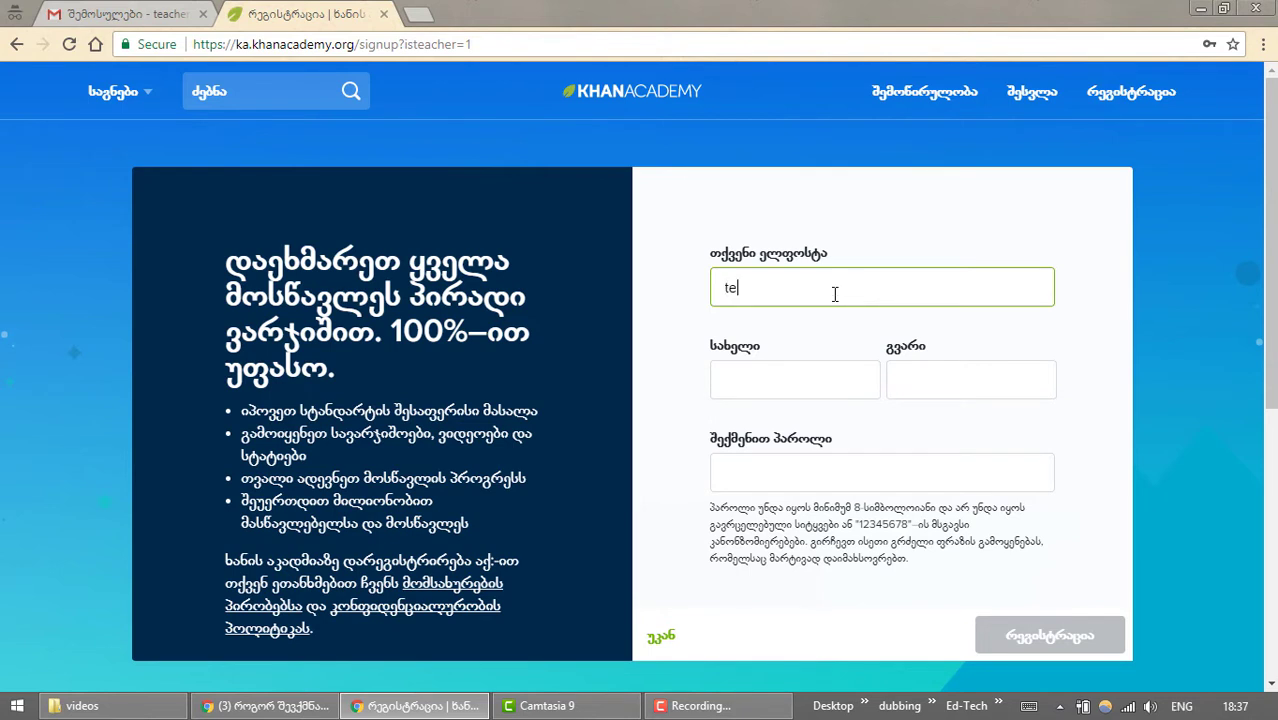
Step: Enter the teacher's first name and surname in Georgian, paste the password, and register
click(811, 376)
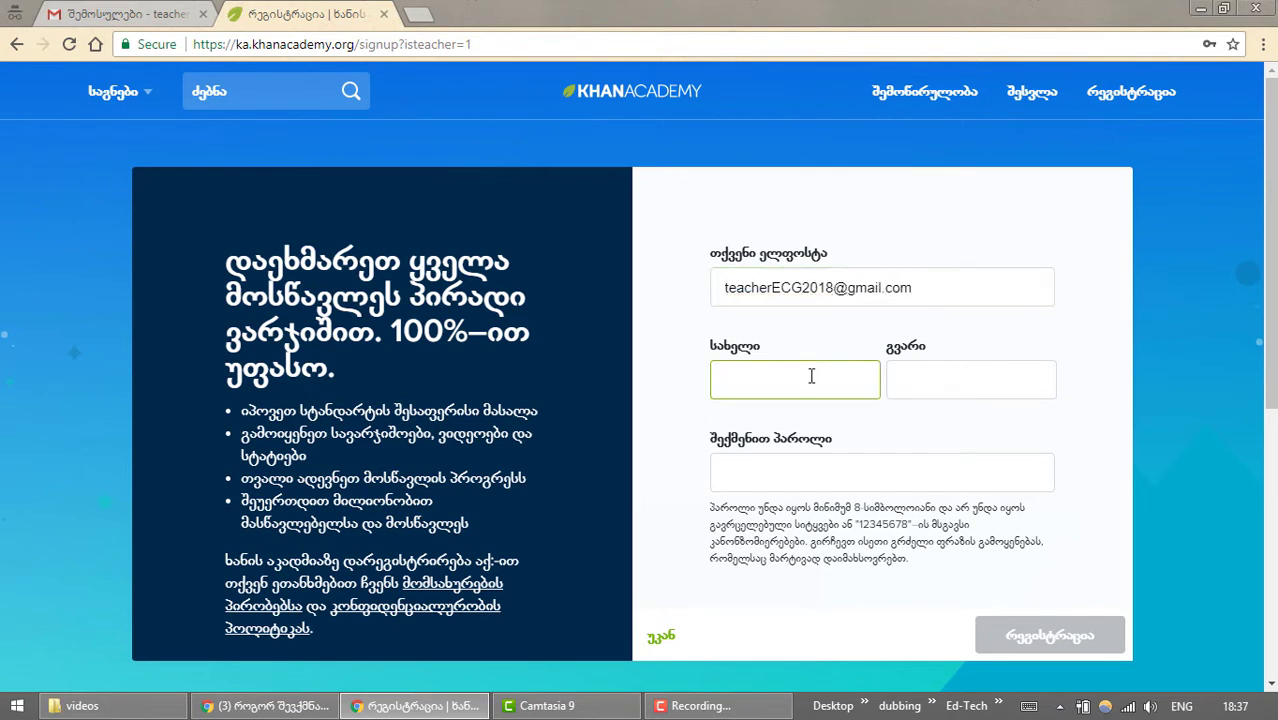
key(alt+shift)
key(Tab)
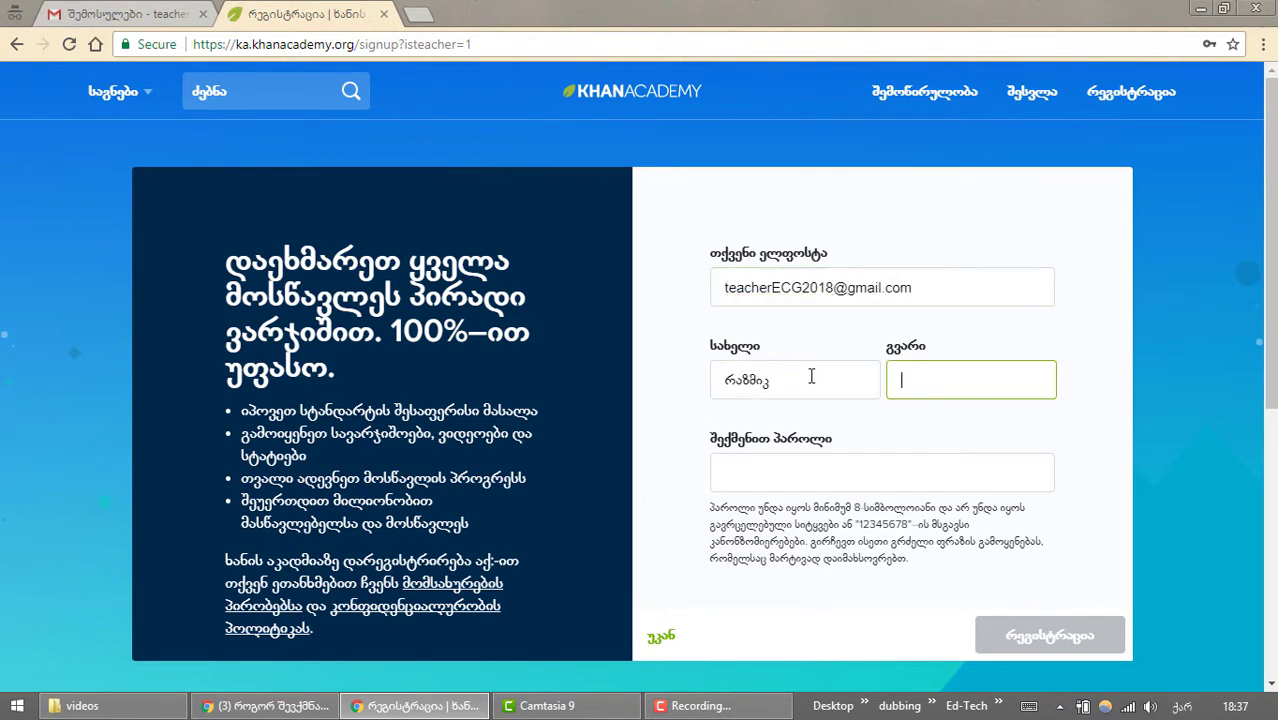
key(Tab)
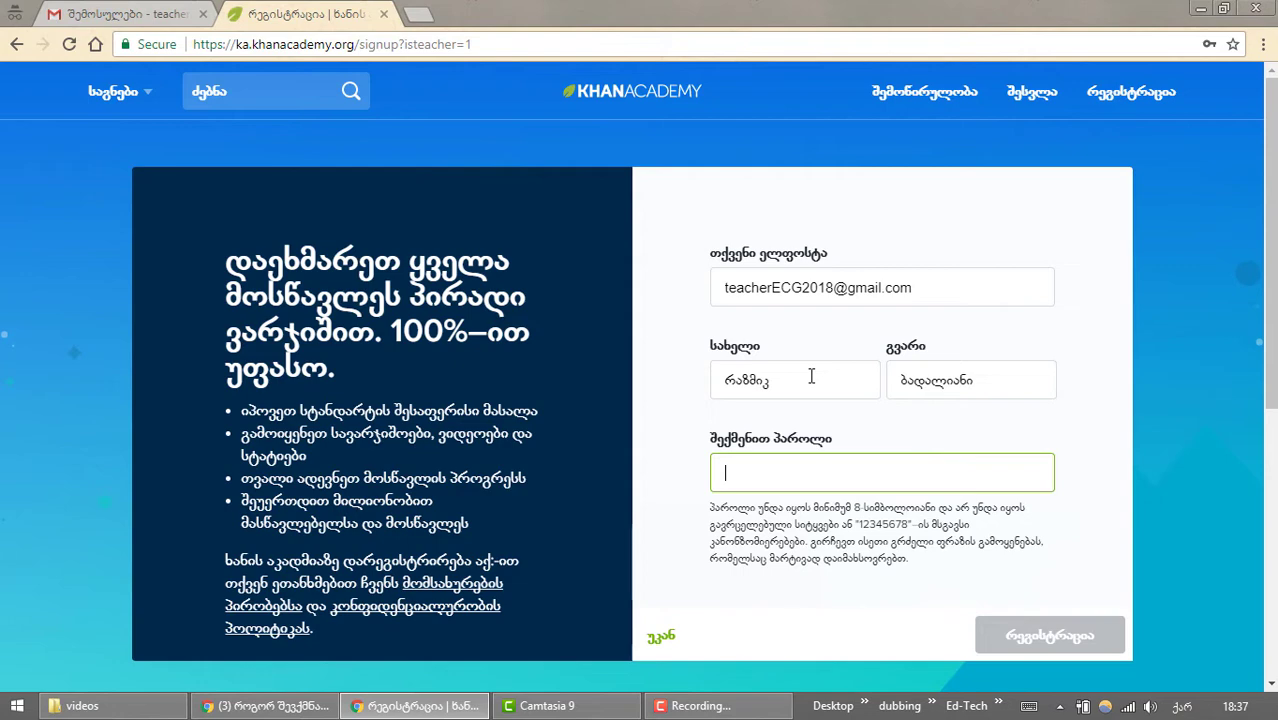
key(alt+shift)
key(ctrl+v)
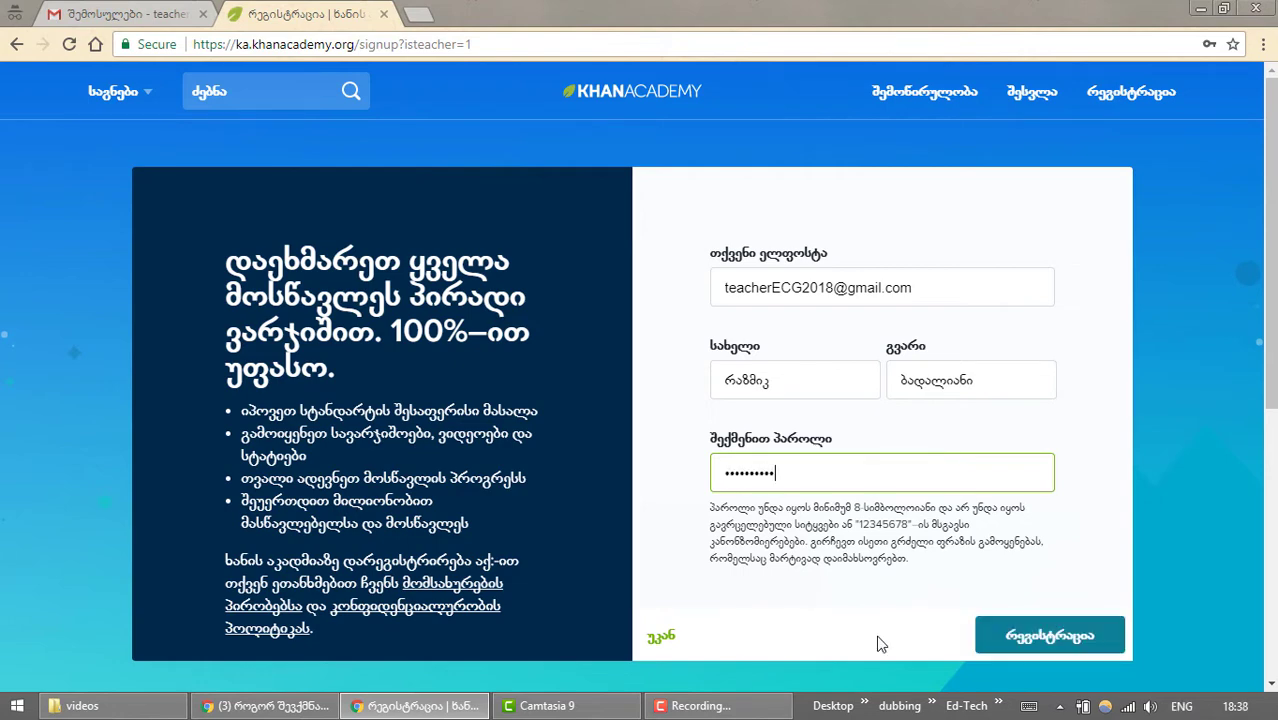
click(1040, 643)
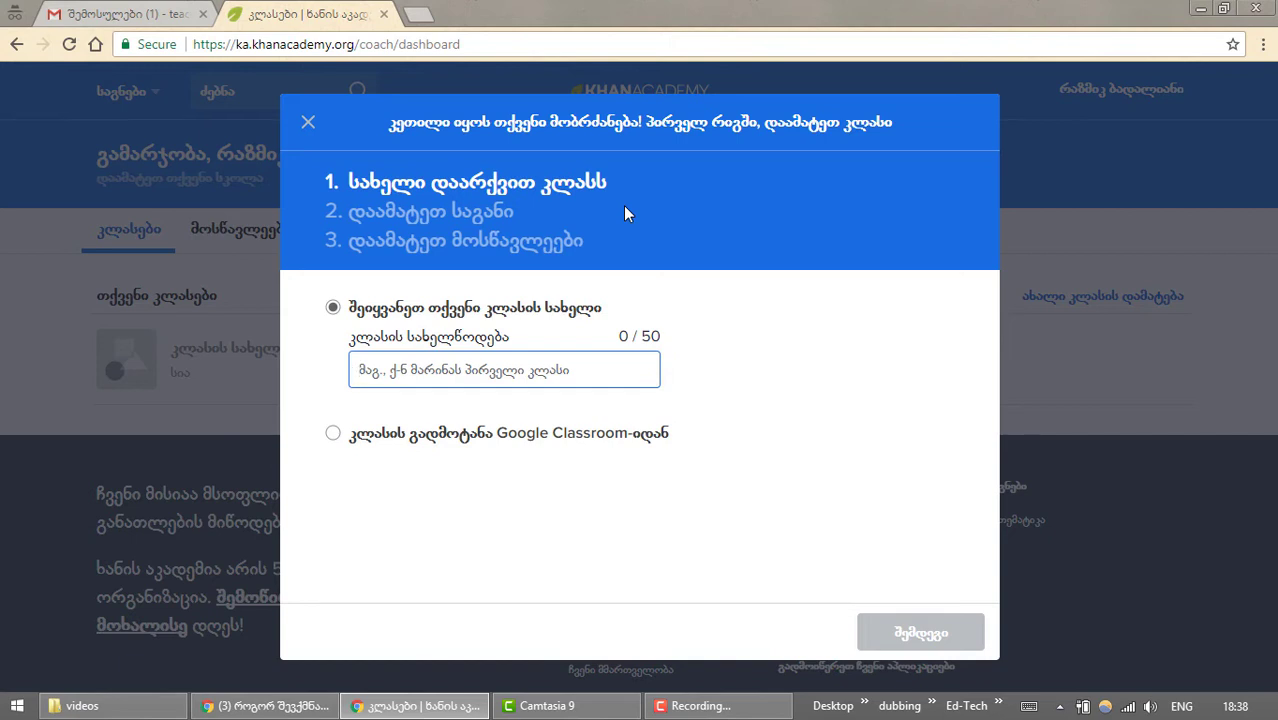
Step: Type the class name 'მათემატიკის ოსტატები' in Georgian, fix its spelling, and continue
key(alt+shift)
text(მა)
text(თემატიკის ოსტატე)
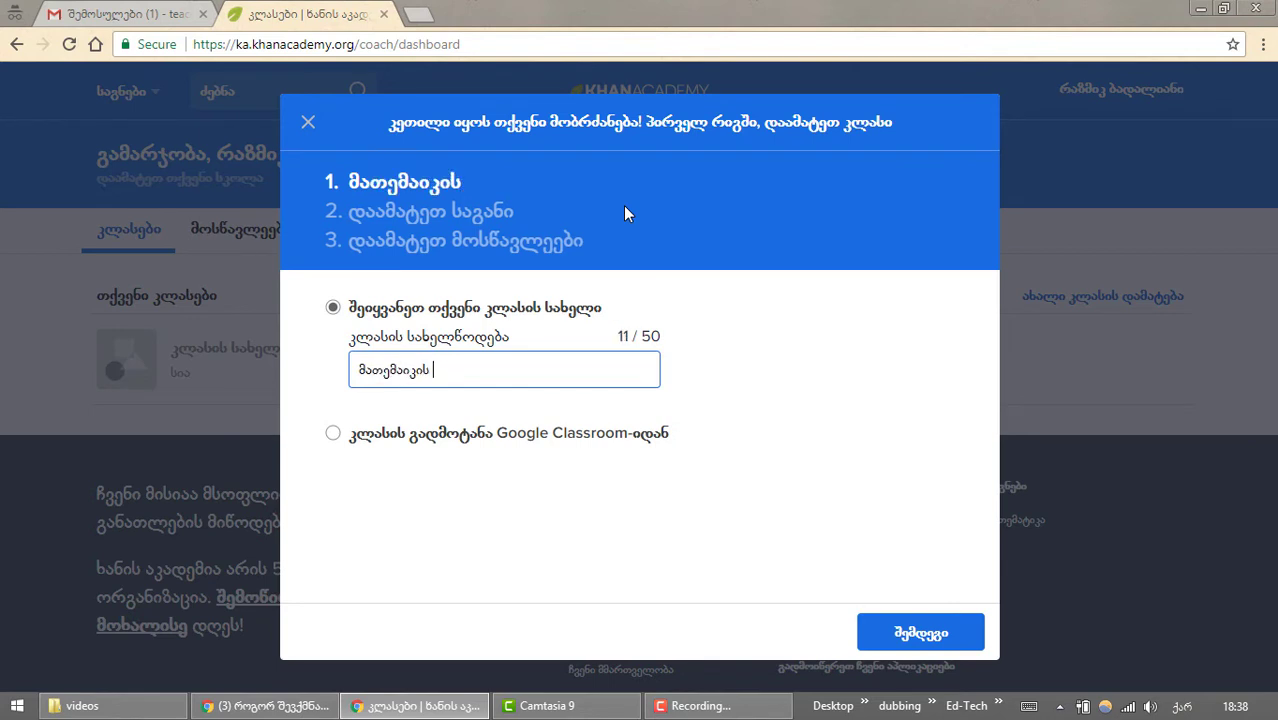
text(ბი)
key(Left)
key(Left)
key(Left)
key(Left)
key(Left)
key(Left)
key(Left)
key(Left)
key(Left)
key(Left)
key(Left)
key(Left)
key(Left)
text(ტ)
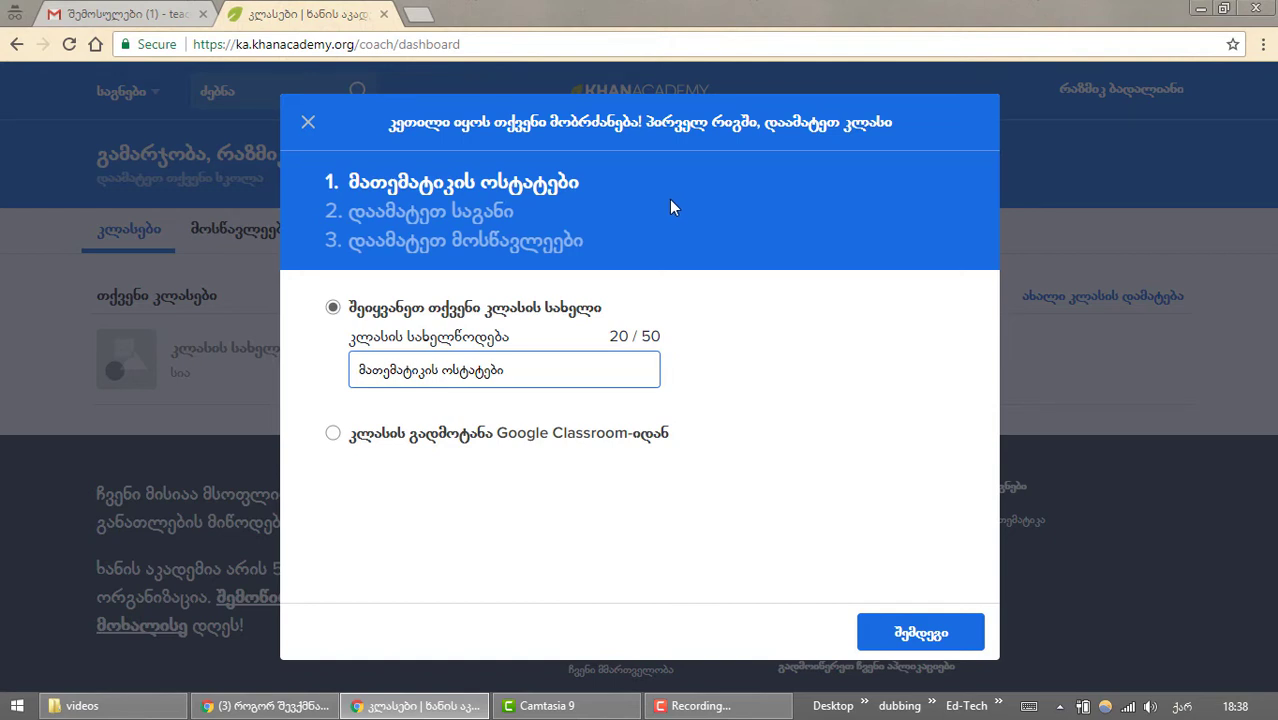
click(922, 646)
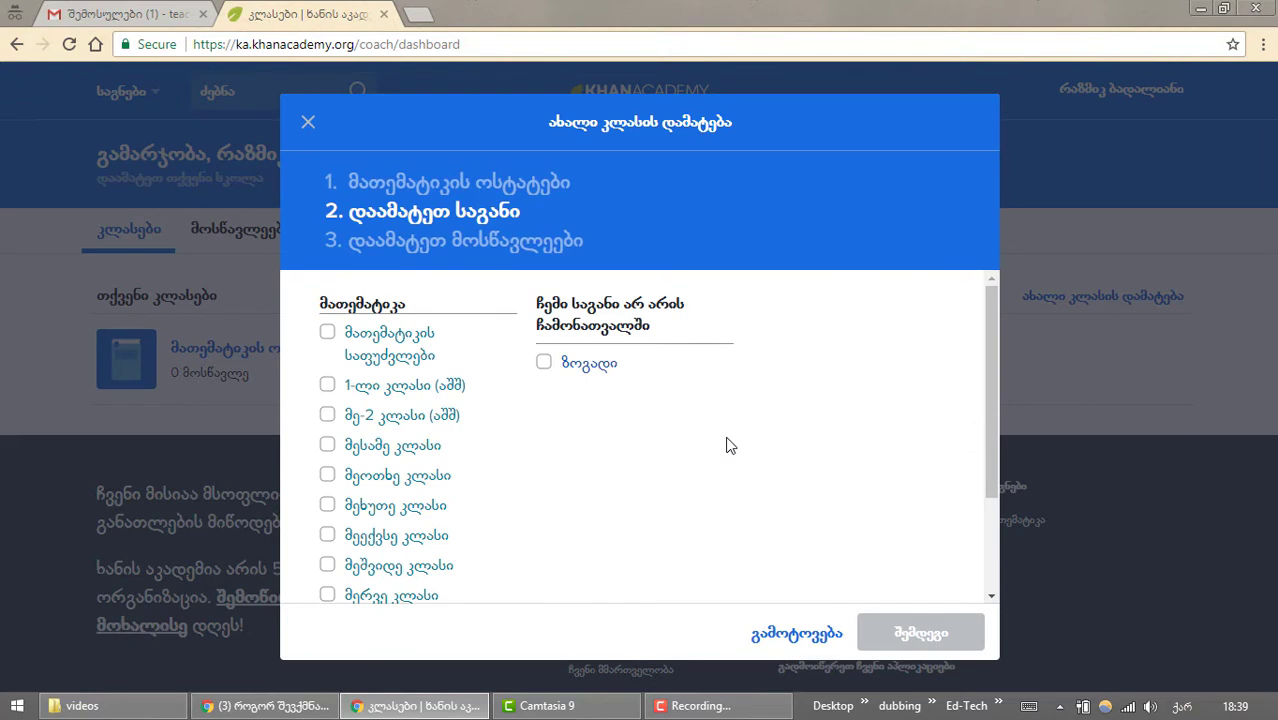
Step: Leave grades 5 and 6 unticked and tick only 'მათემატიკის სამყარო' as the subject
scroll(654, 444, down, 3)
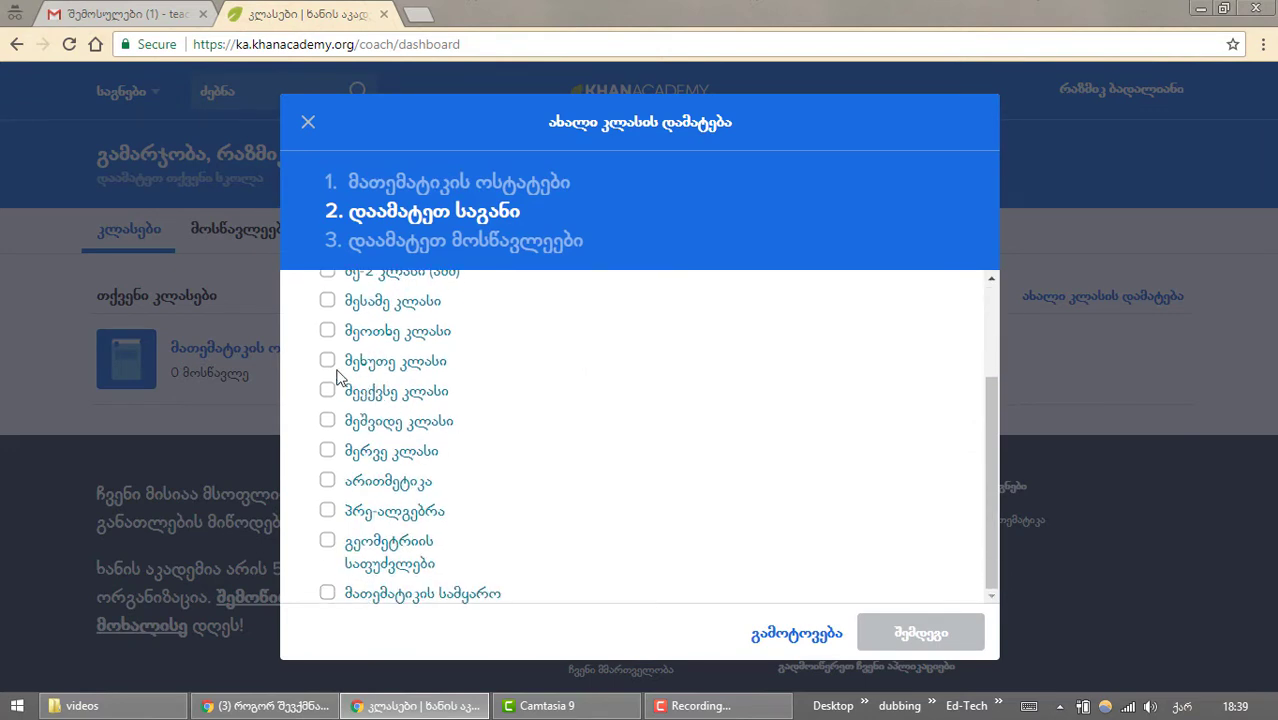
click(327, 362)
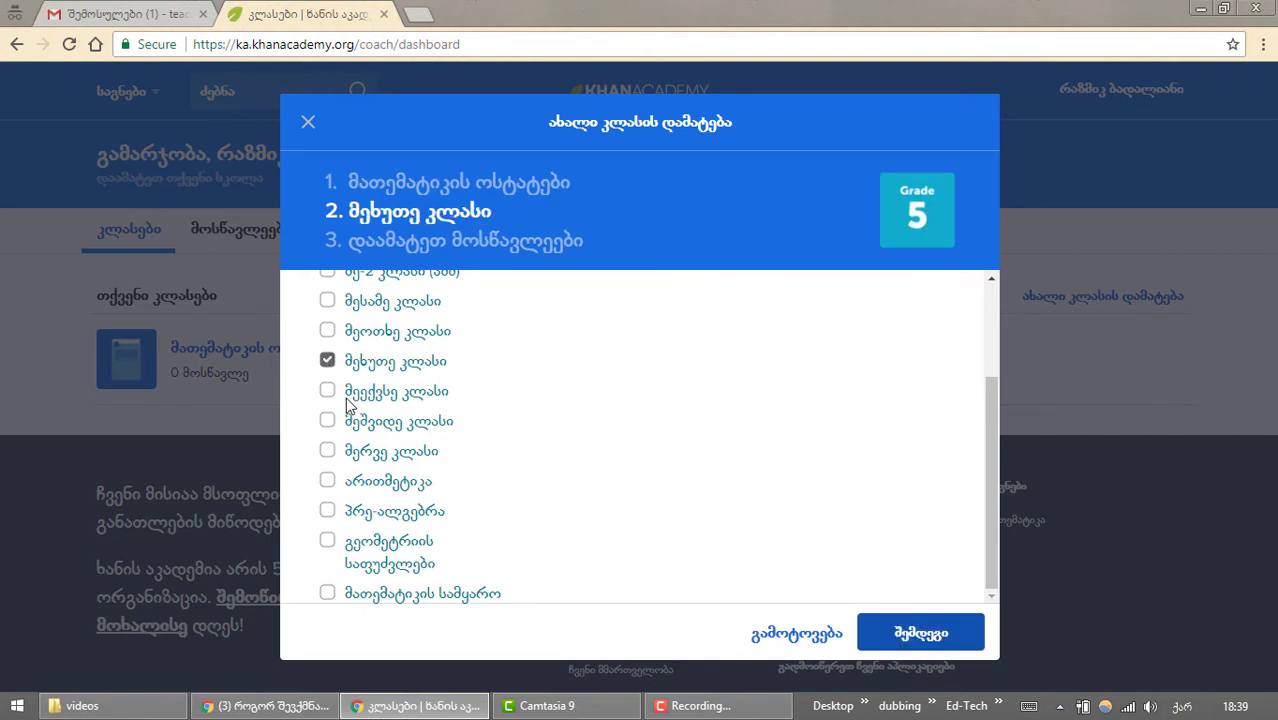
click(327, 392)
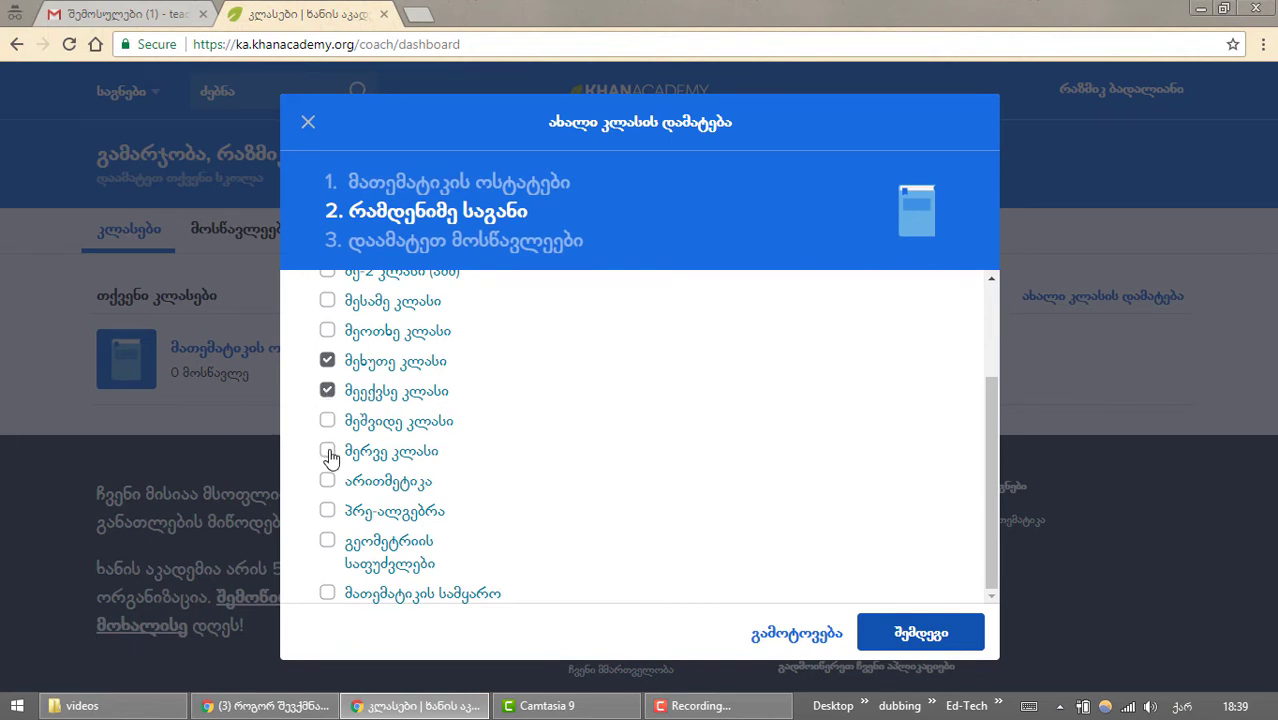
click(327, 391)
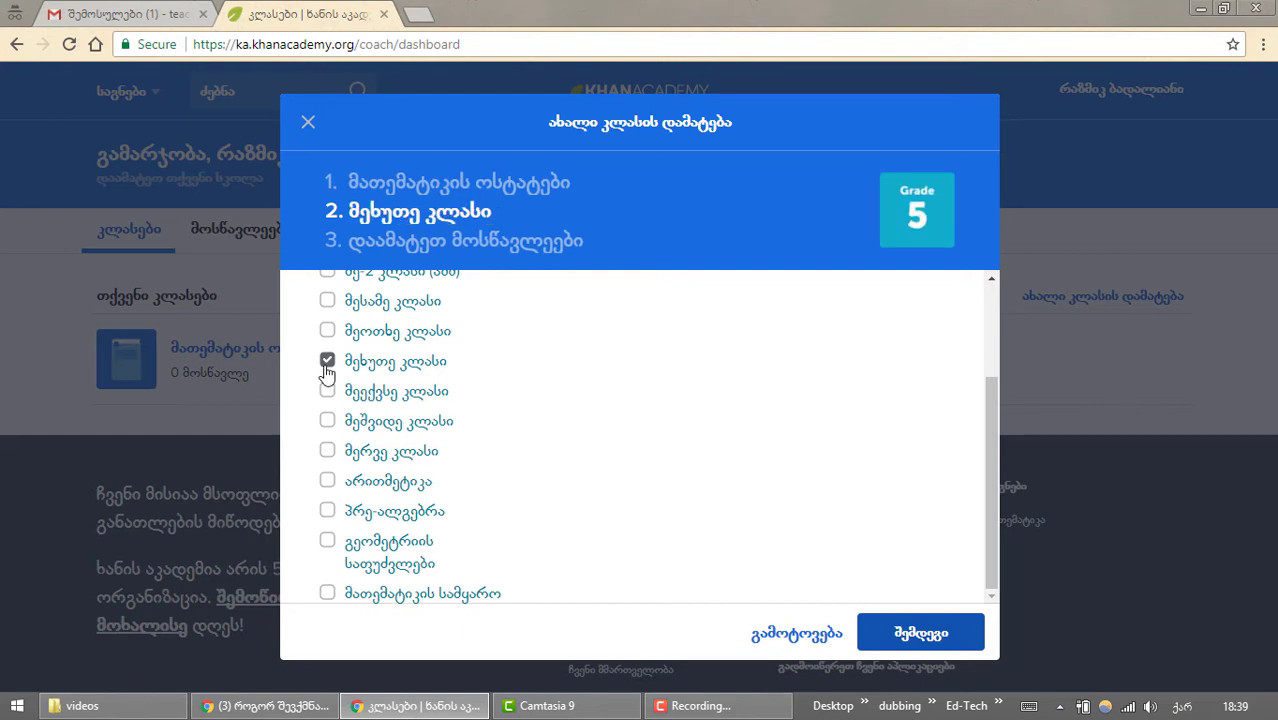
click(326, 366)
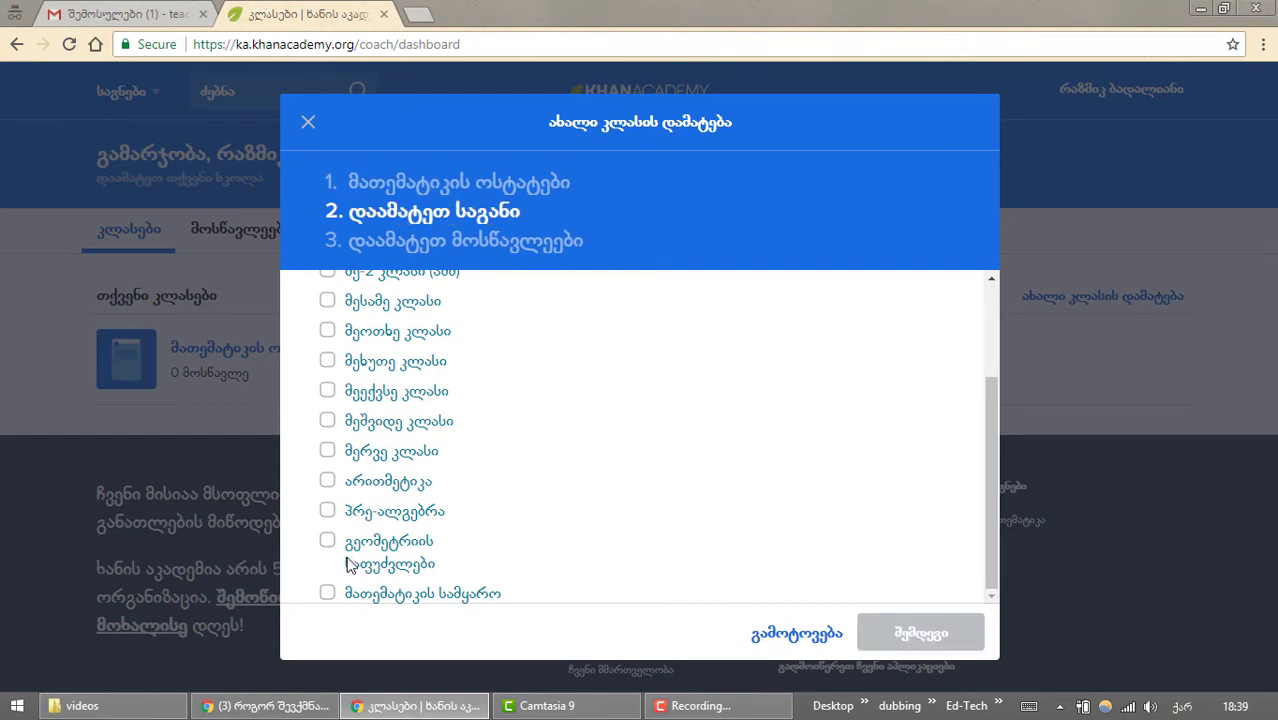
click(327, 594)
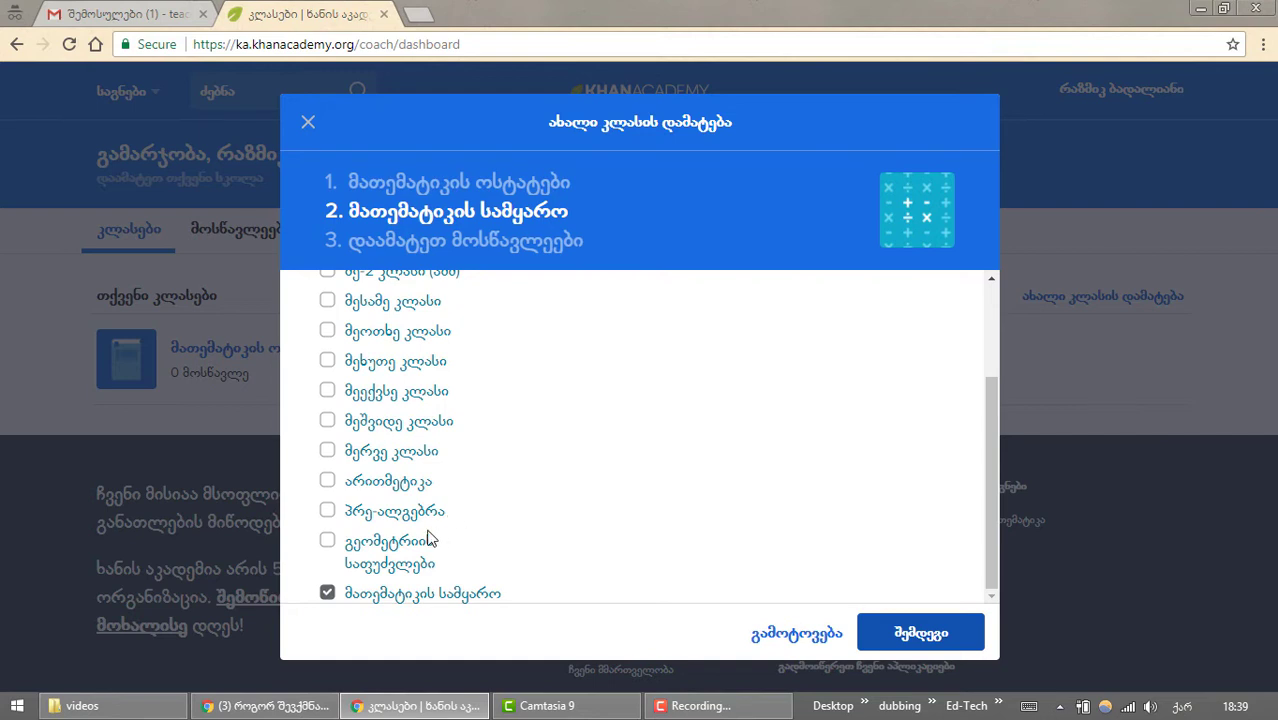
scroll(440, 530, up, 2)
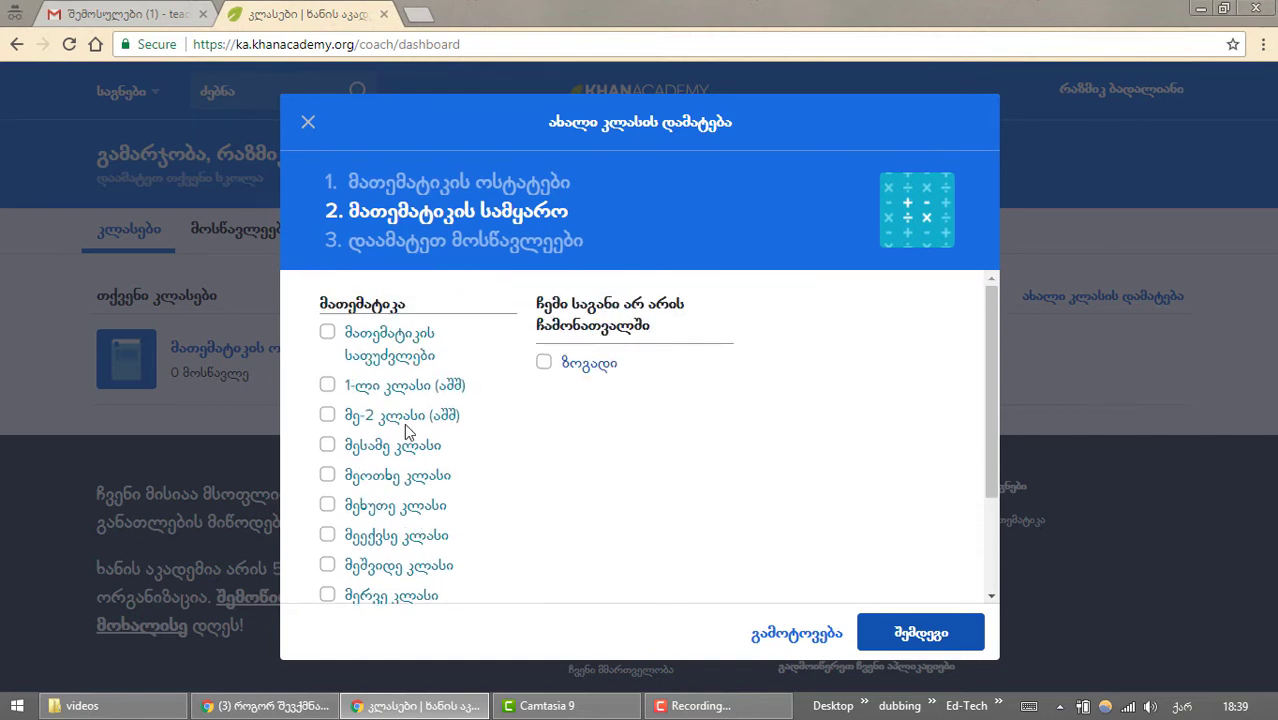
scroll(420, 435, down, 3)
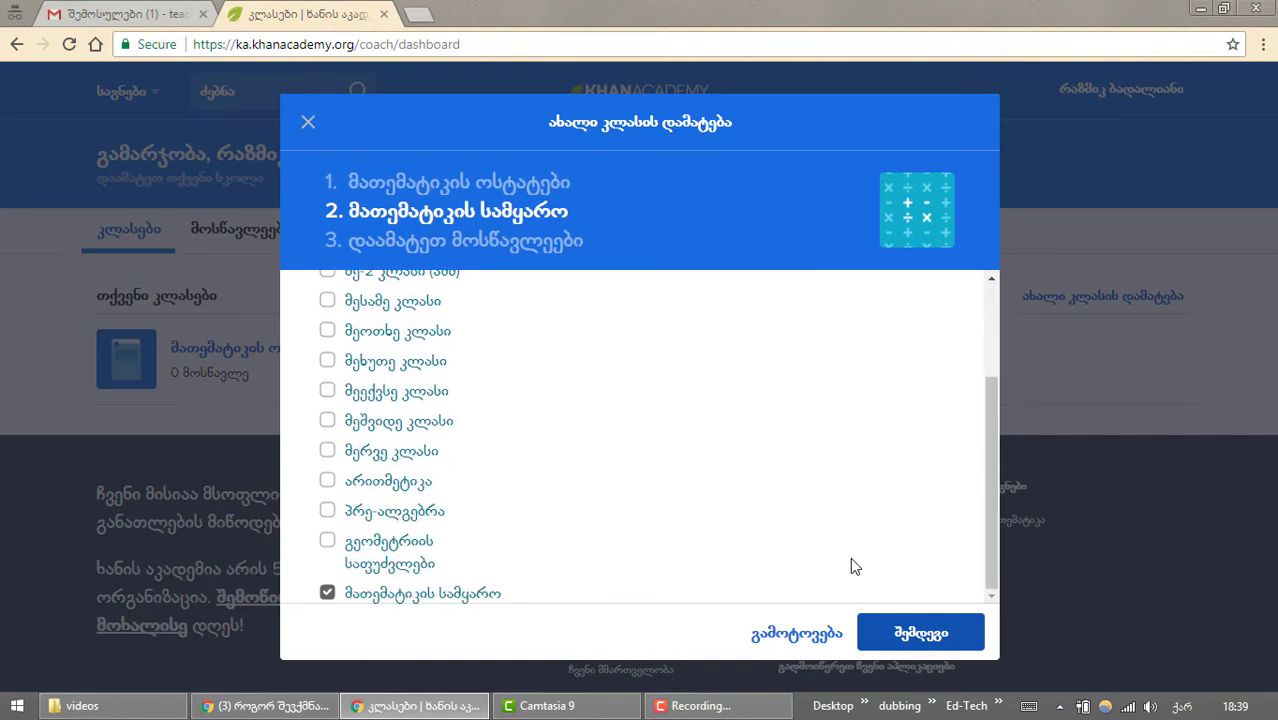
Step: Continue to the add-students step and select the class join code
click(940, 641)
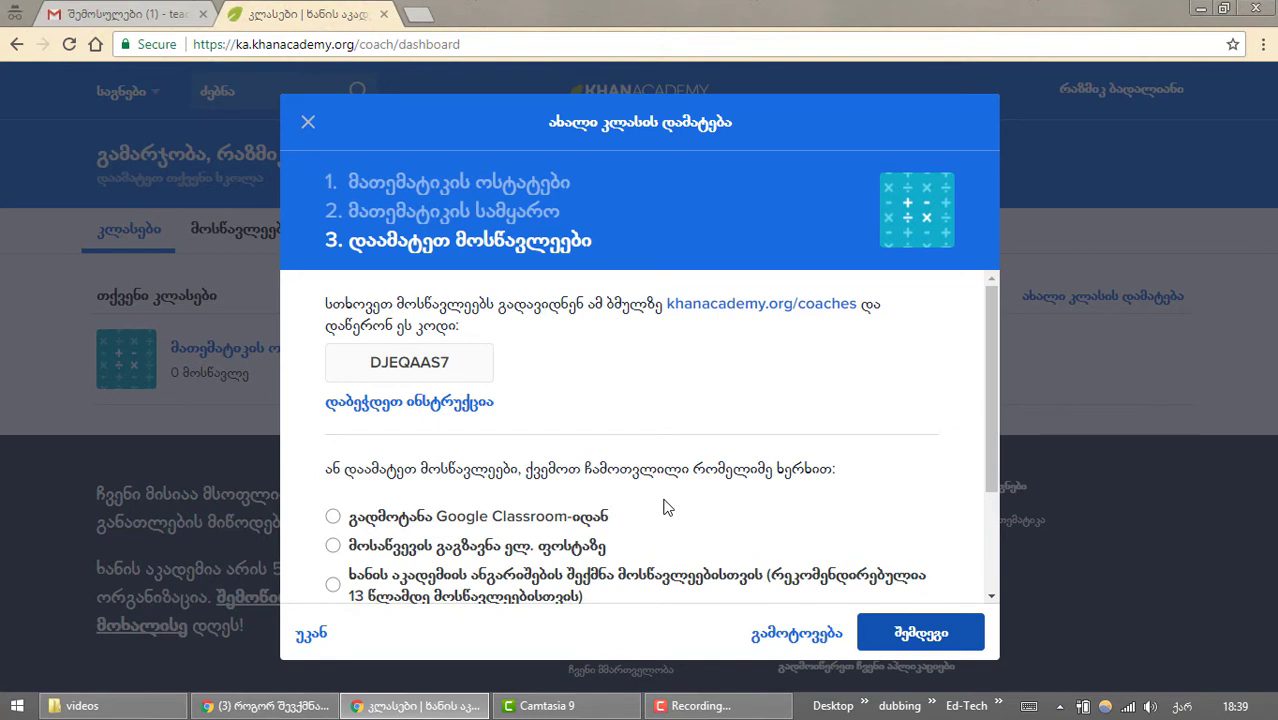
double_click(427, 366)
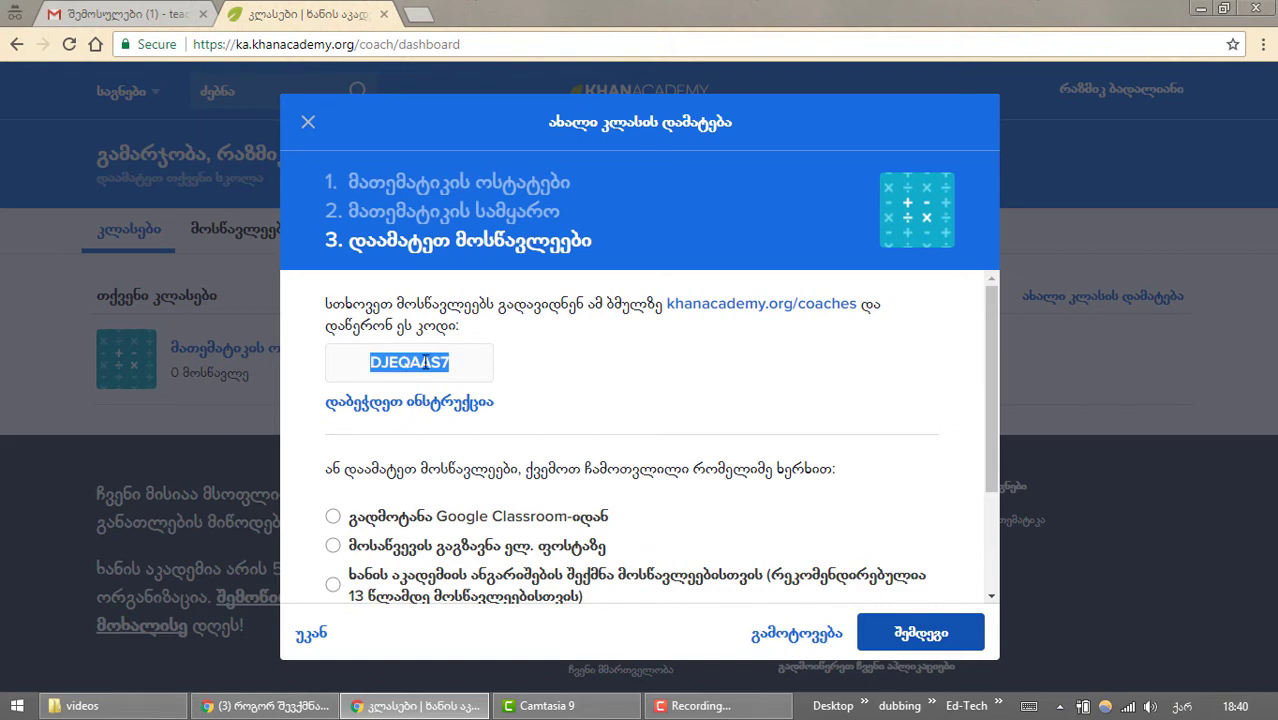
click(461, 370)
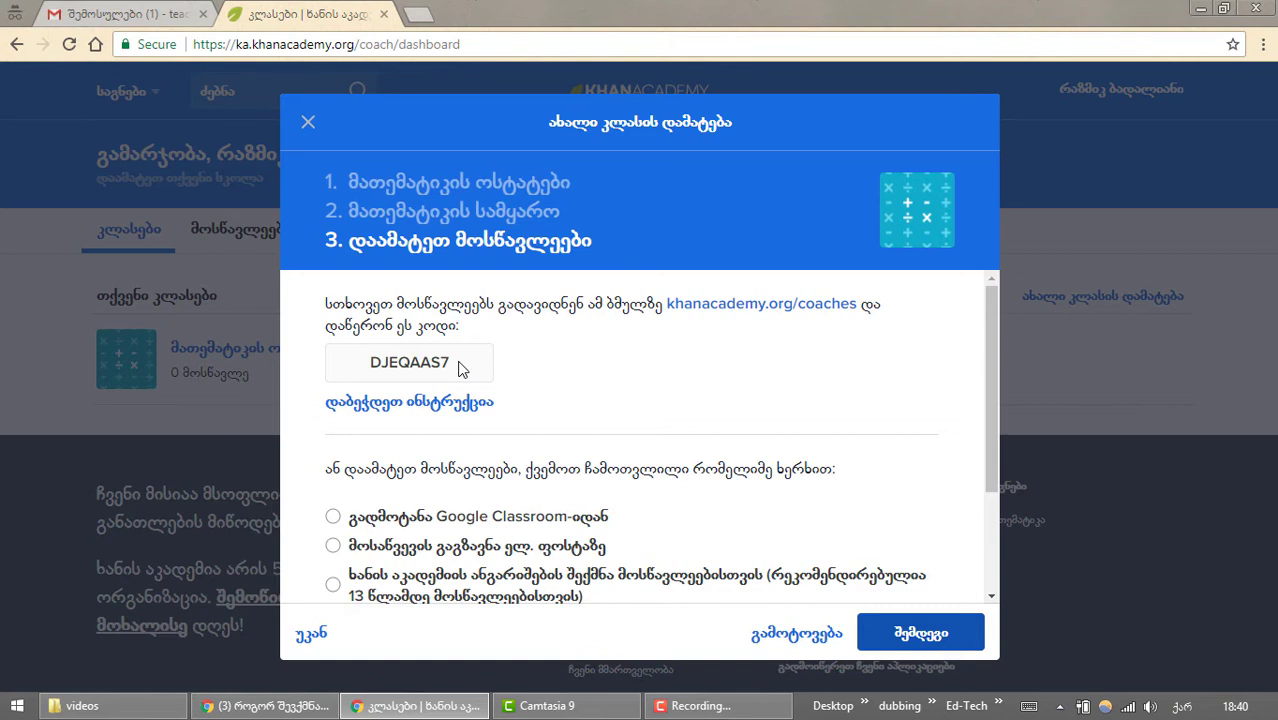
double_click(440, 362)
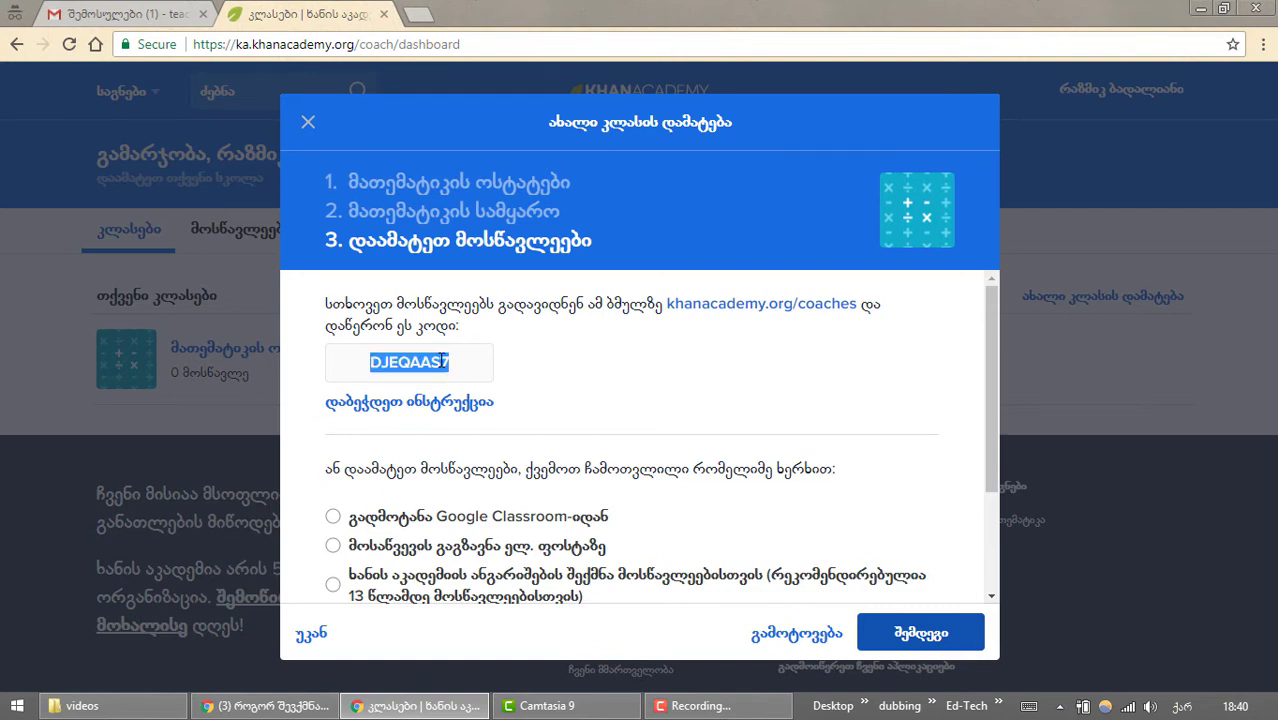
click(462, 367)
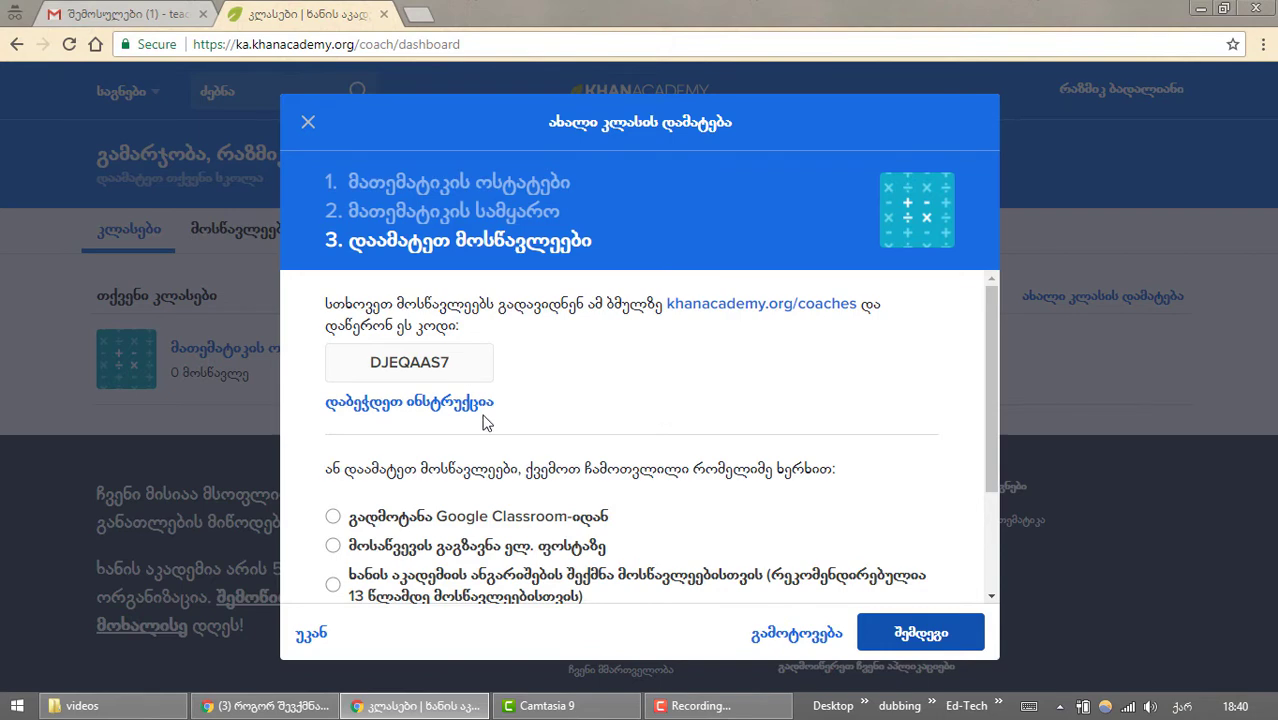
Step: Choose importing students from Google Classroom
scroll(487, 422, down, 3)
scroll(400, 422, up, 2)
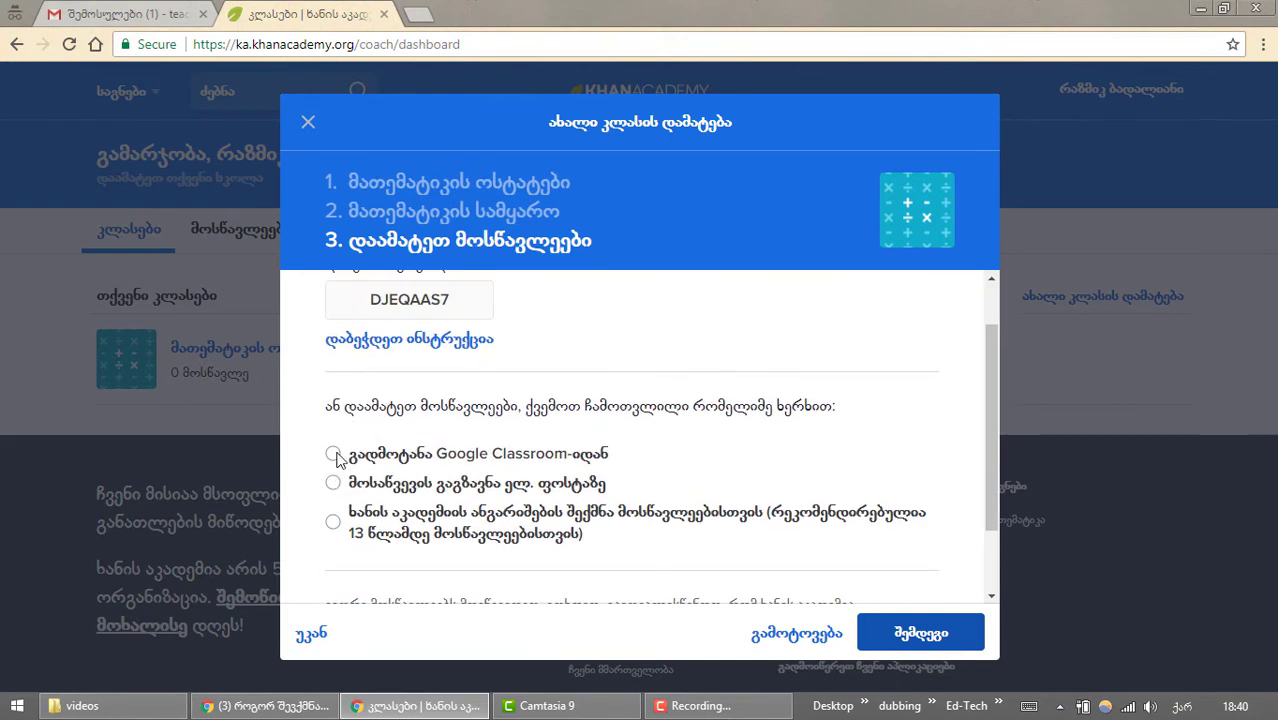
click(334, 454)
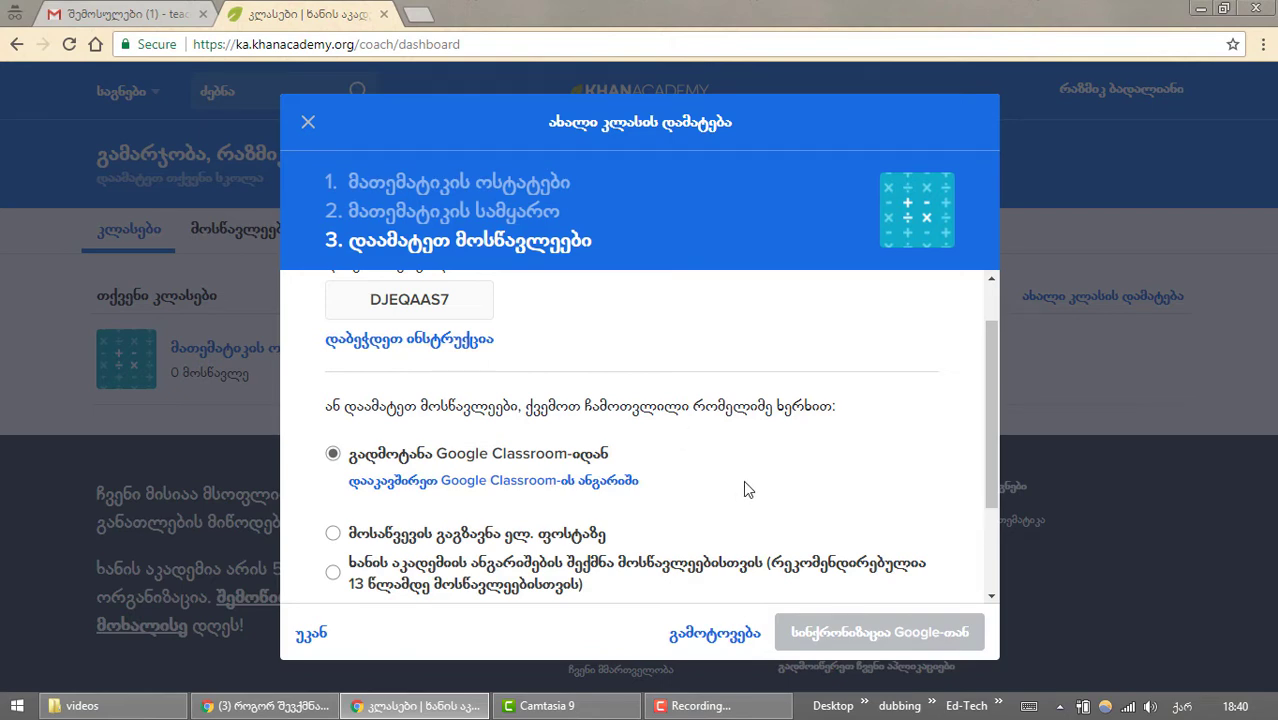
scroll(743, 480, down, 3)
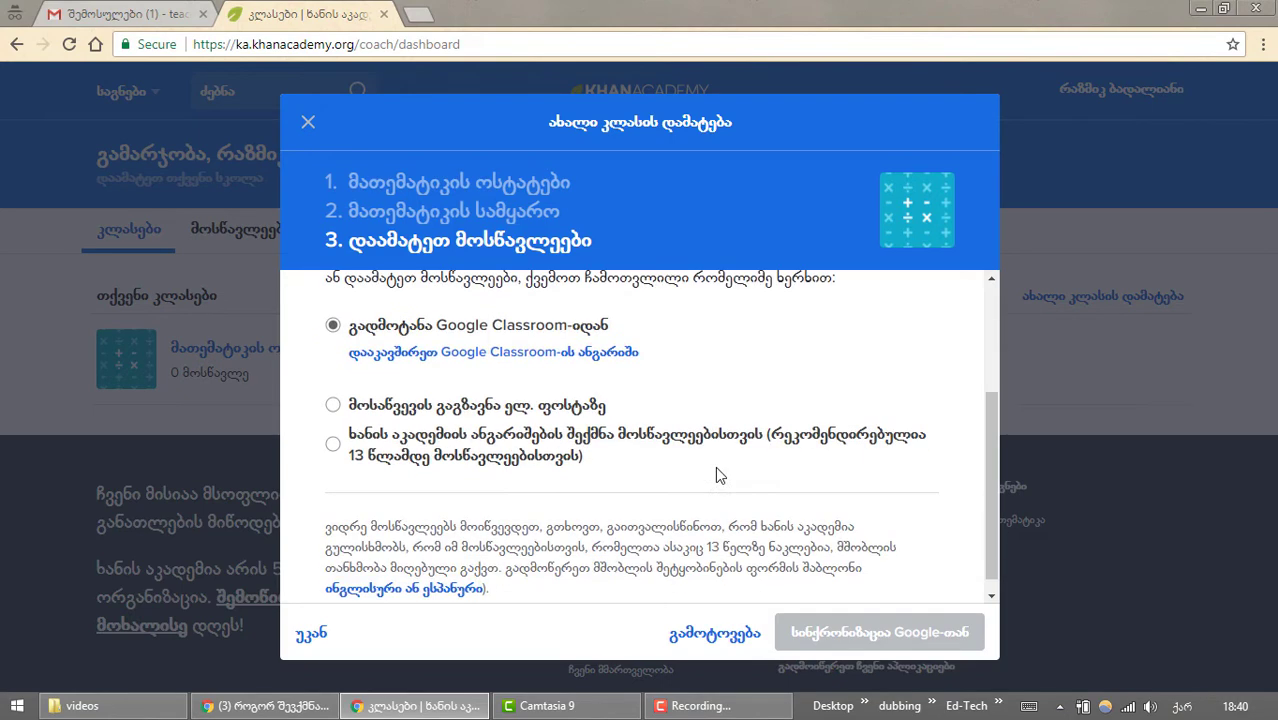
Step: Try the invite-students-by-e-mail option and its address box
click(540, 392)
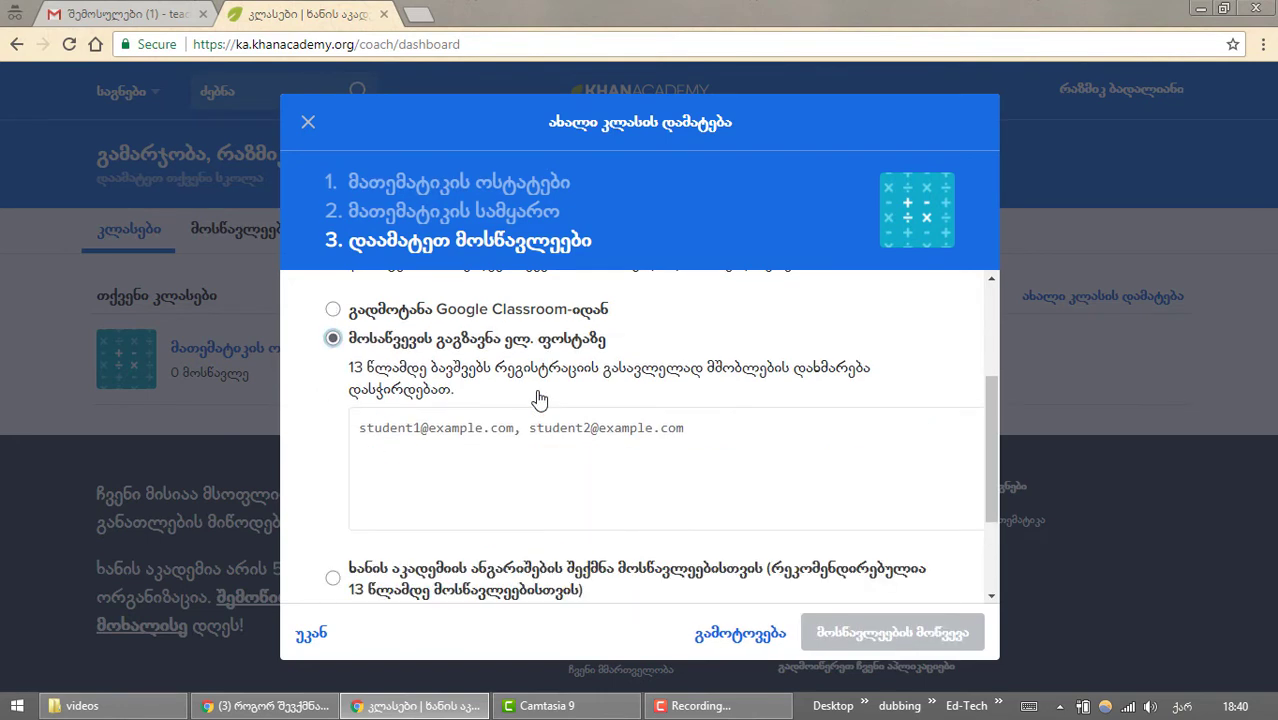
click(527, 430)
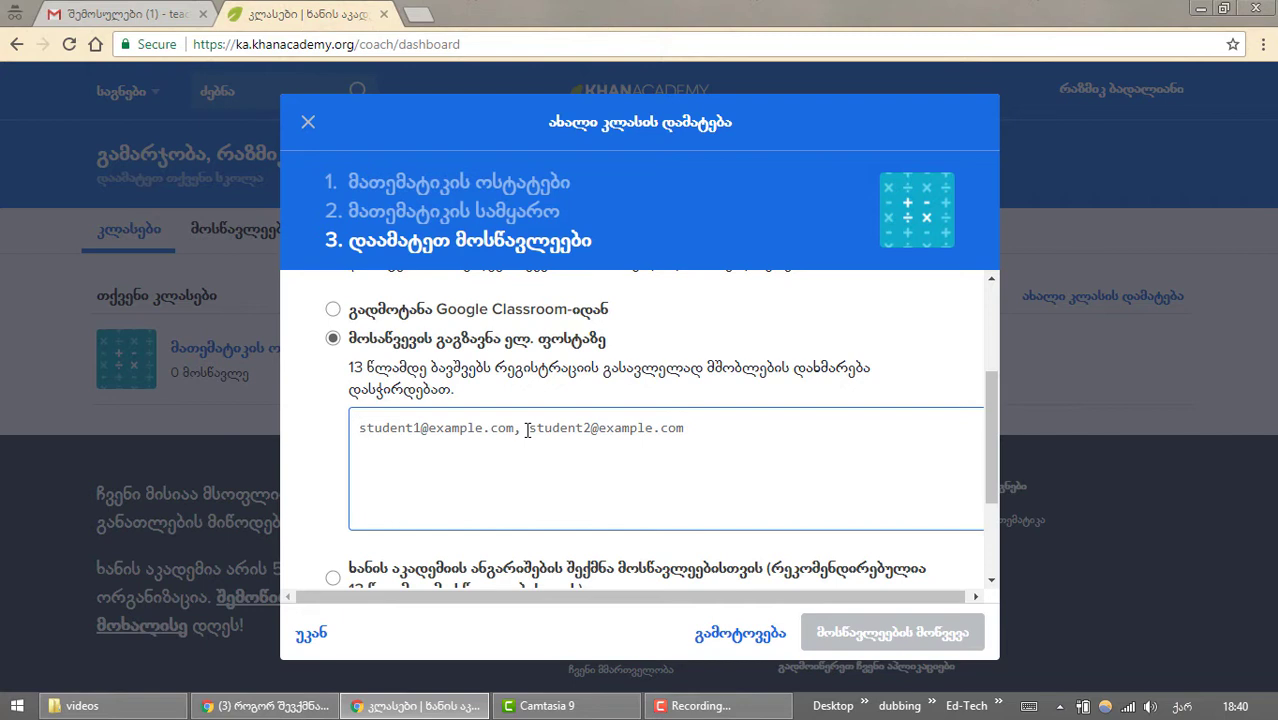
scroll(450, 420, up, 2)
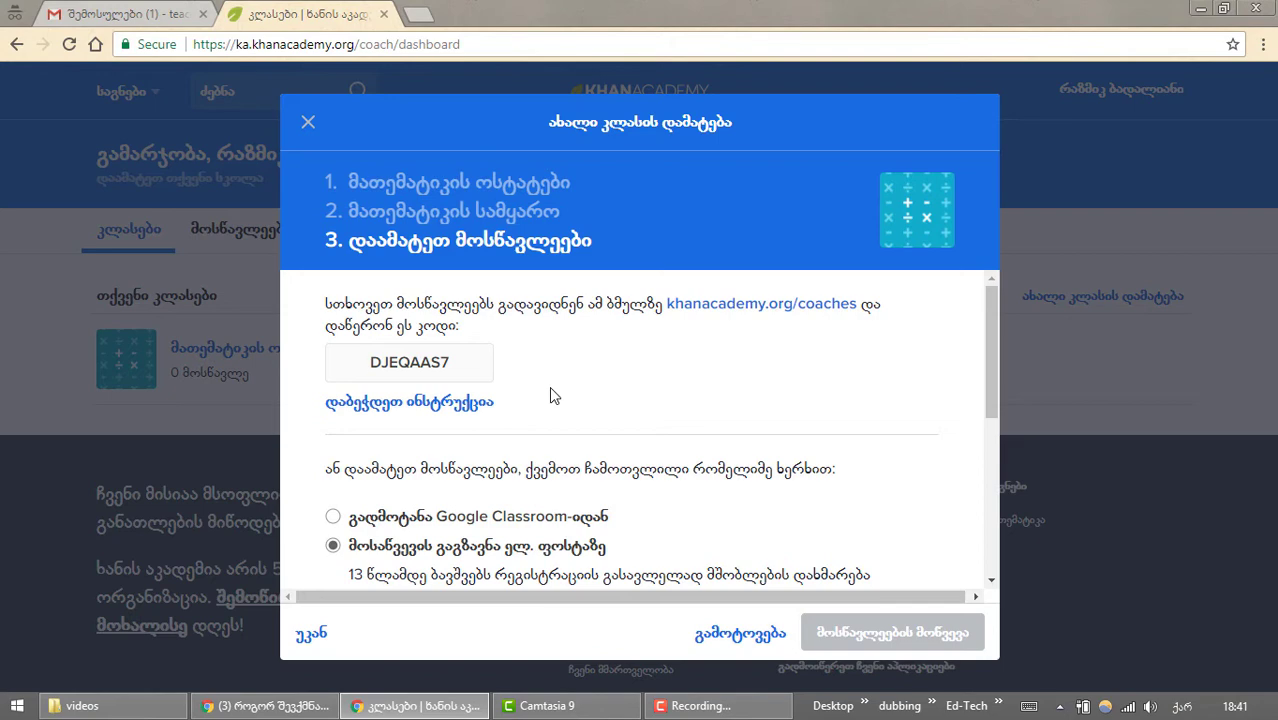
scroll(549, 386, down, 3)
scroll(545, 420, up, 2)
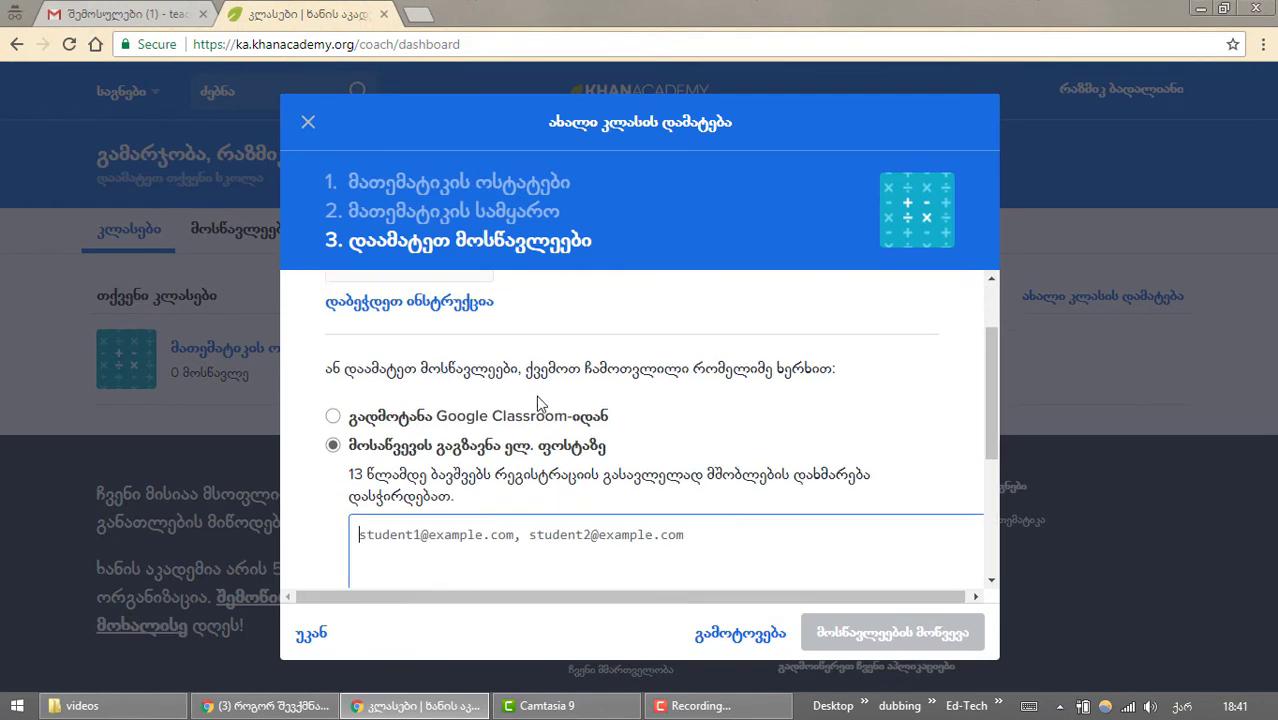
scroll(537, 479, down, 1)
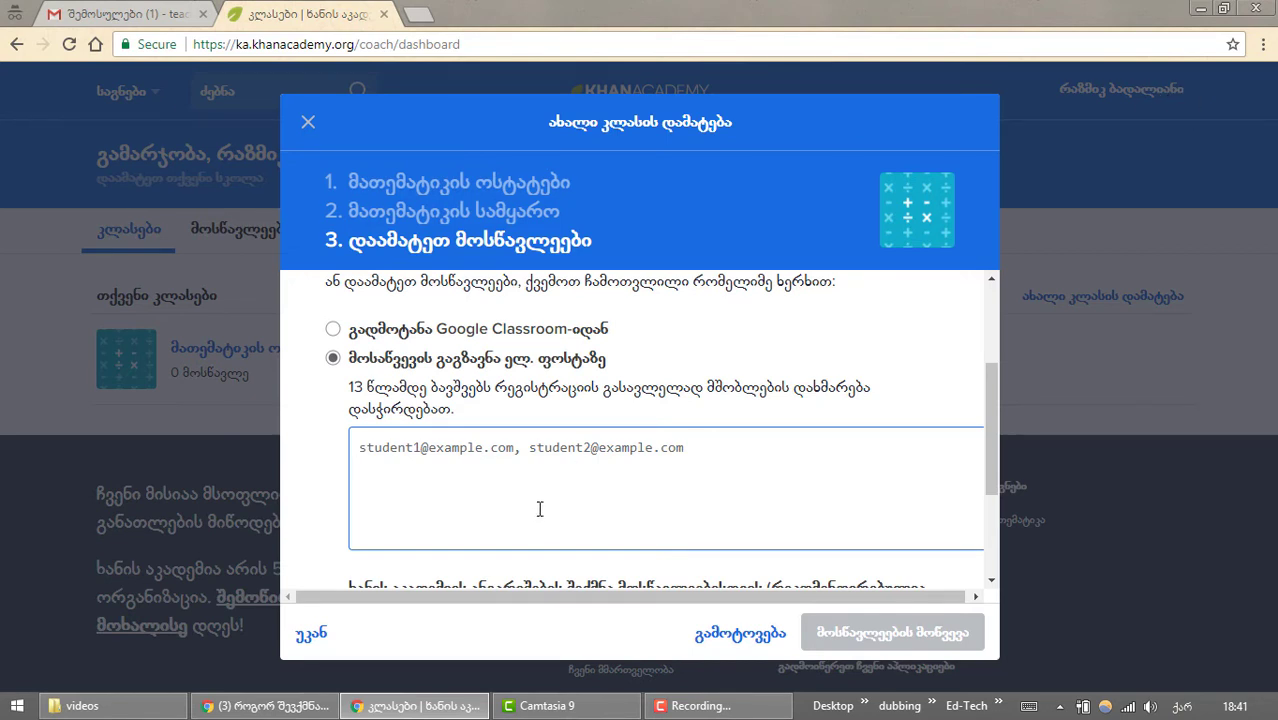
Step: Select 'Create Khan Academy accounts for students' instead
scroll(539, 510, down, 3)
scroll(536, 512, up, 3)
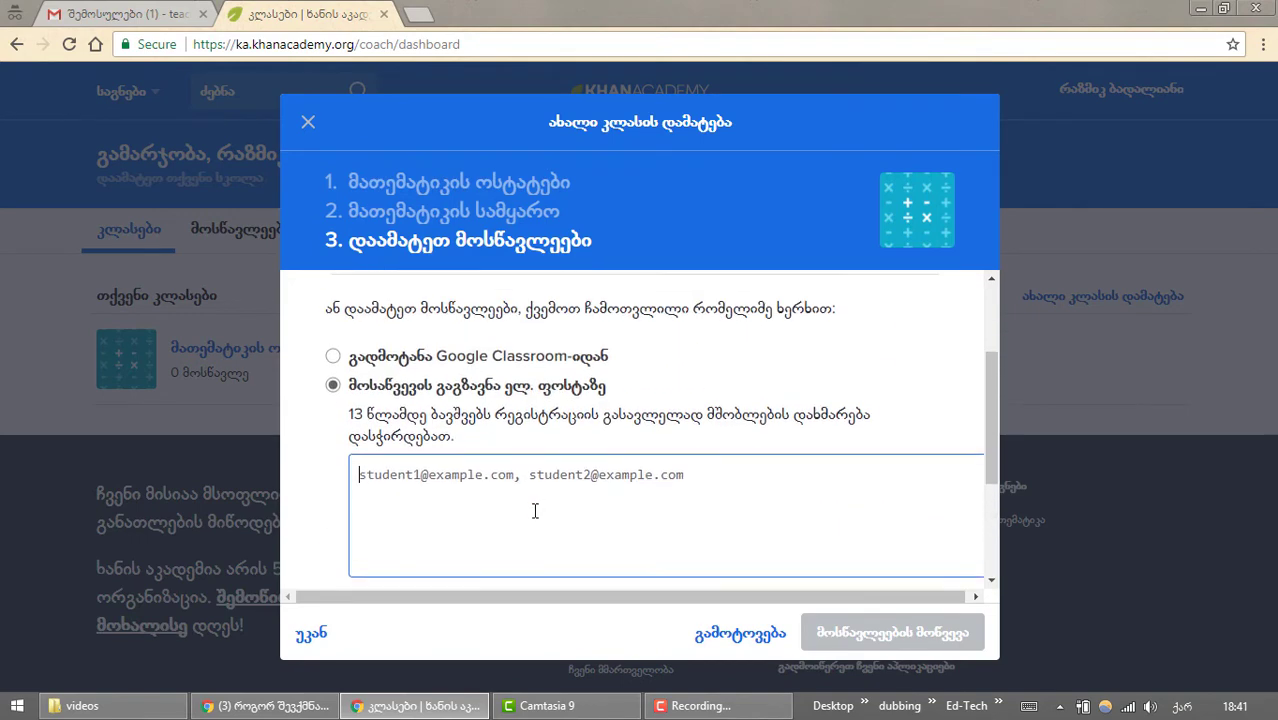
scroll(535, 511, up, 2)
scroll(536, 515, down, 3)
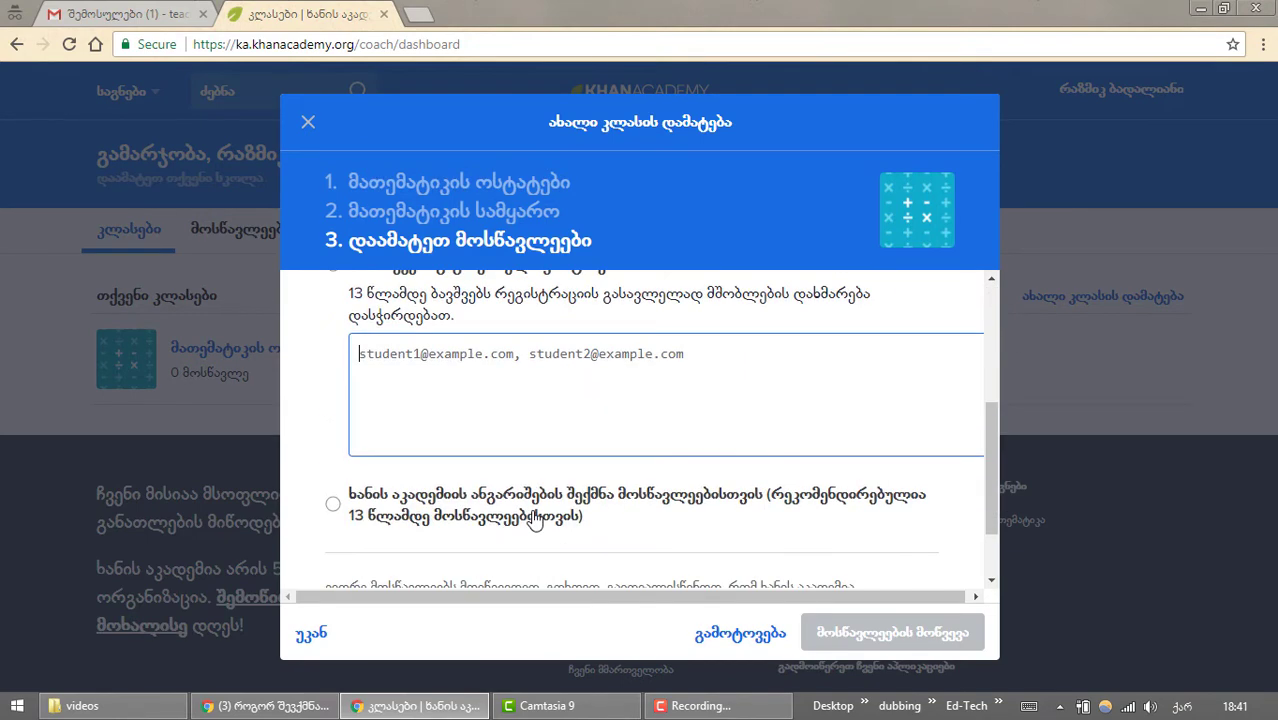
scroll(536, 518, down, 1)
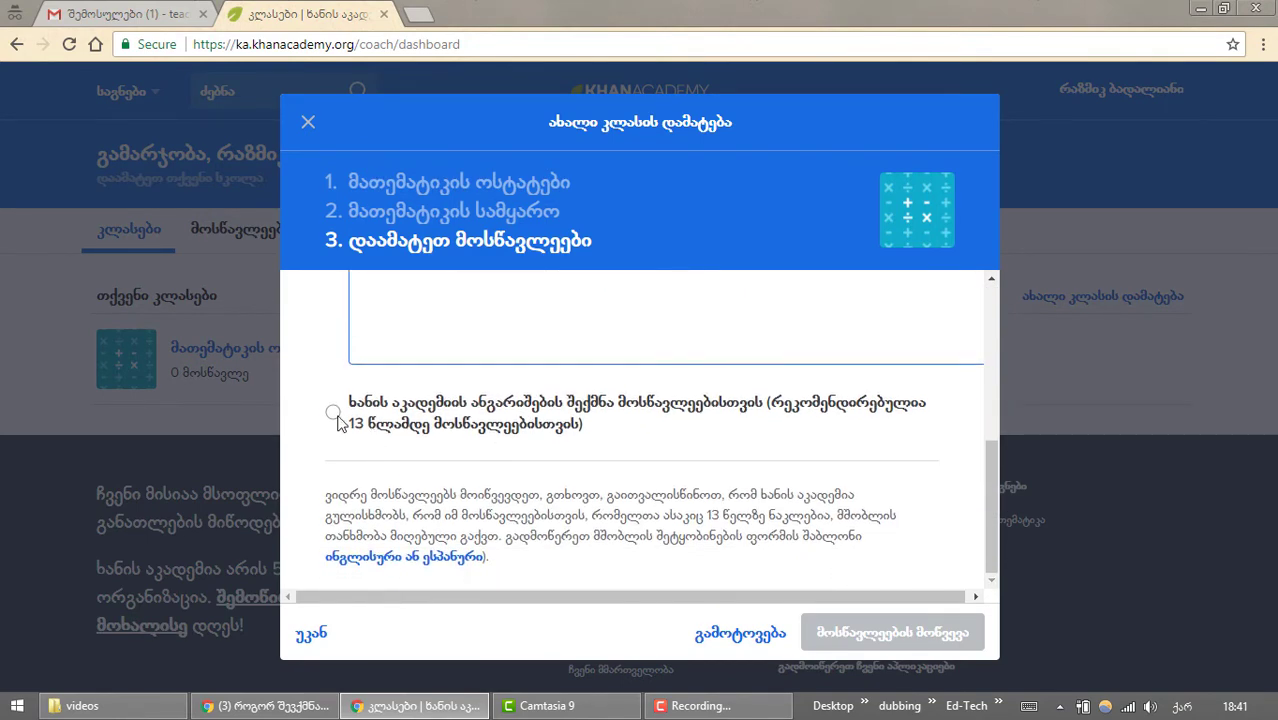
click(333, 413)
Step: Enter the first two students' full names in English on separate rows
scroll(397, 471, up, 2)
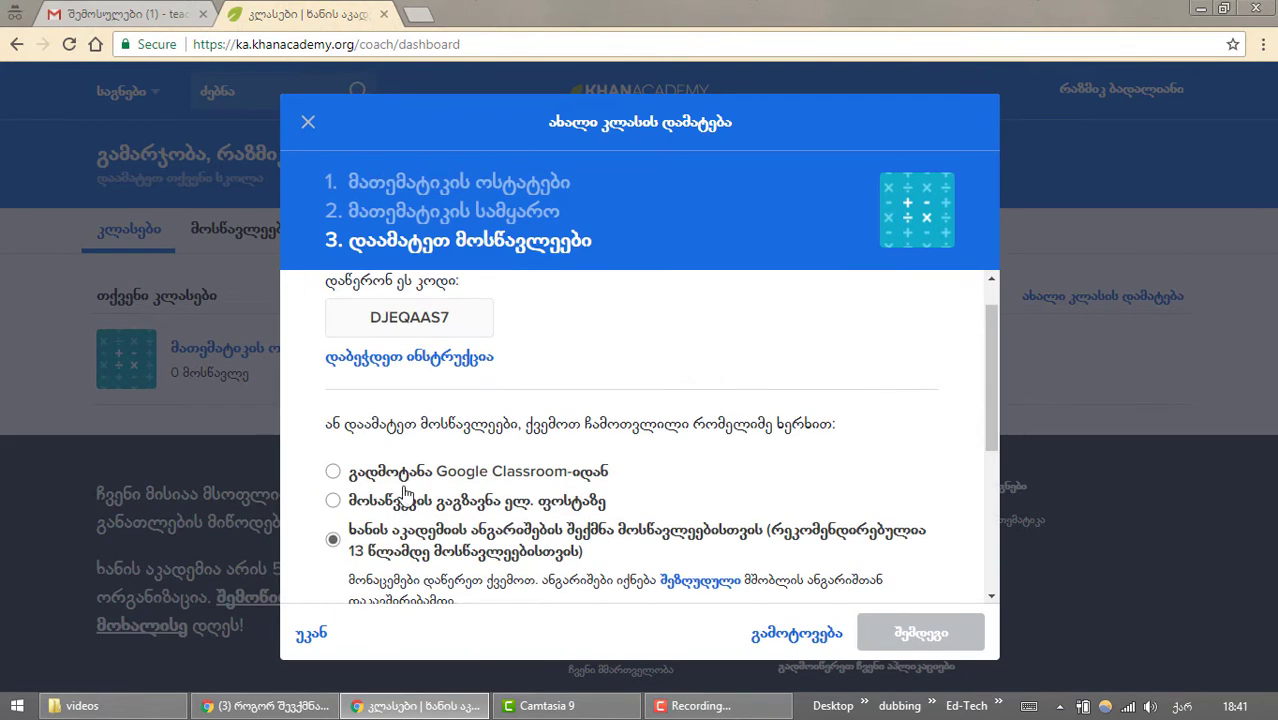
scroll(420, 508, down, 1)
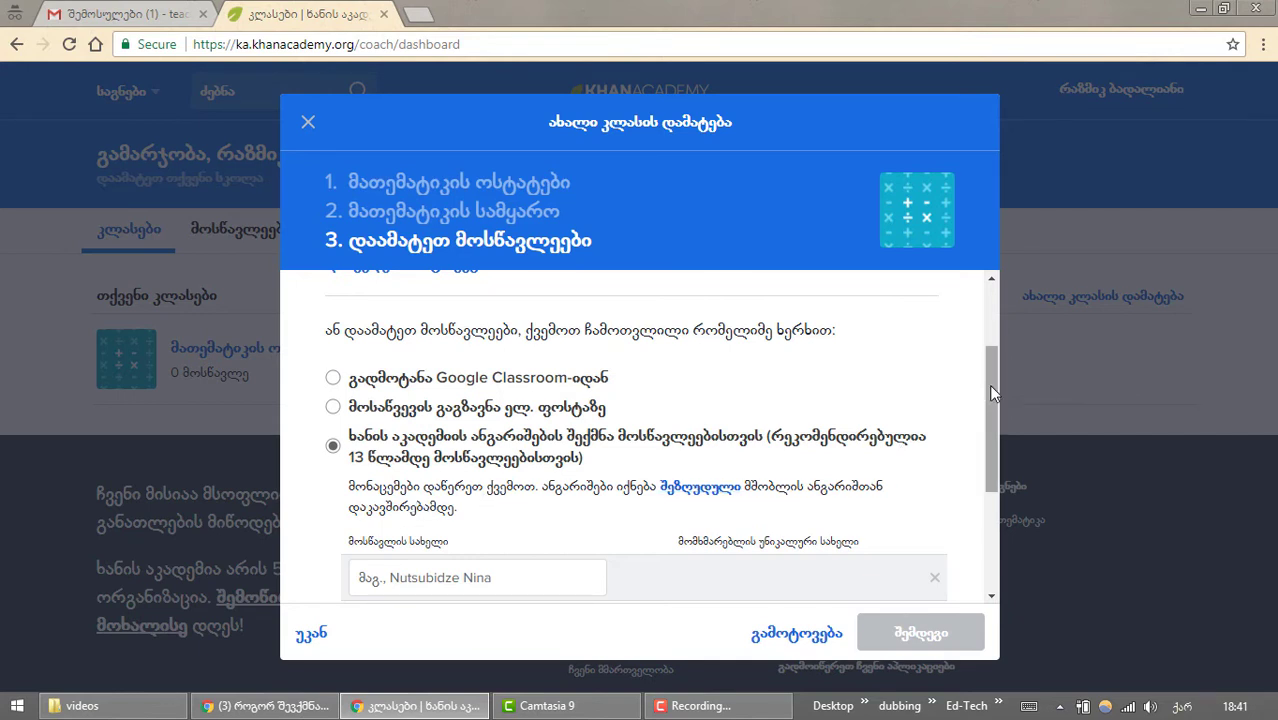
drag(988, 386, 995, 430)
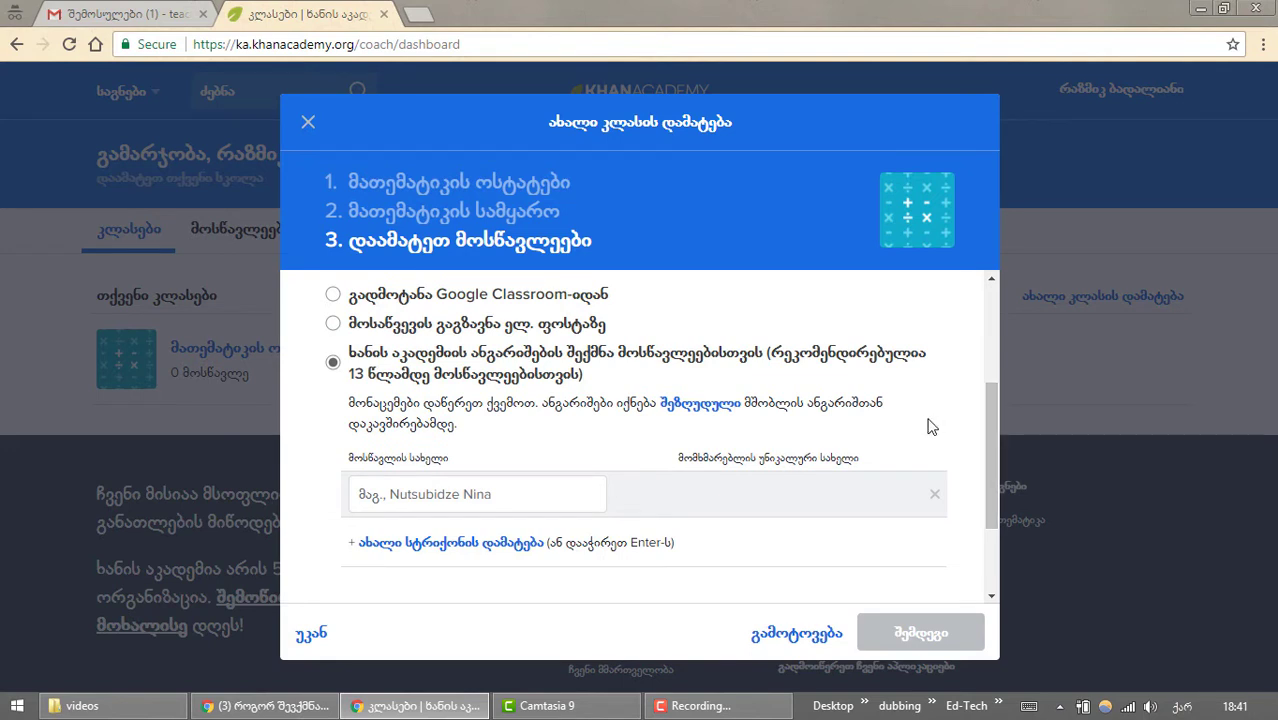
click(569, 494)
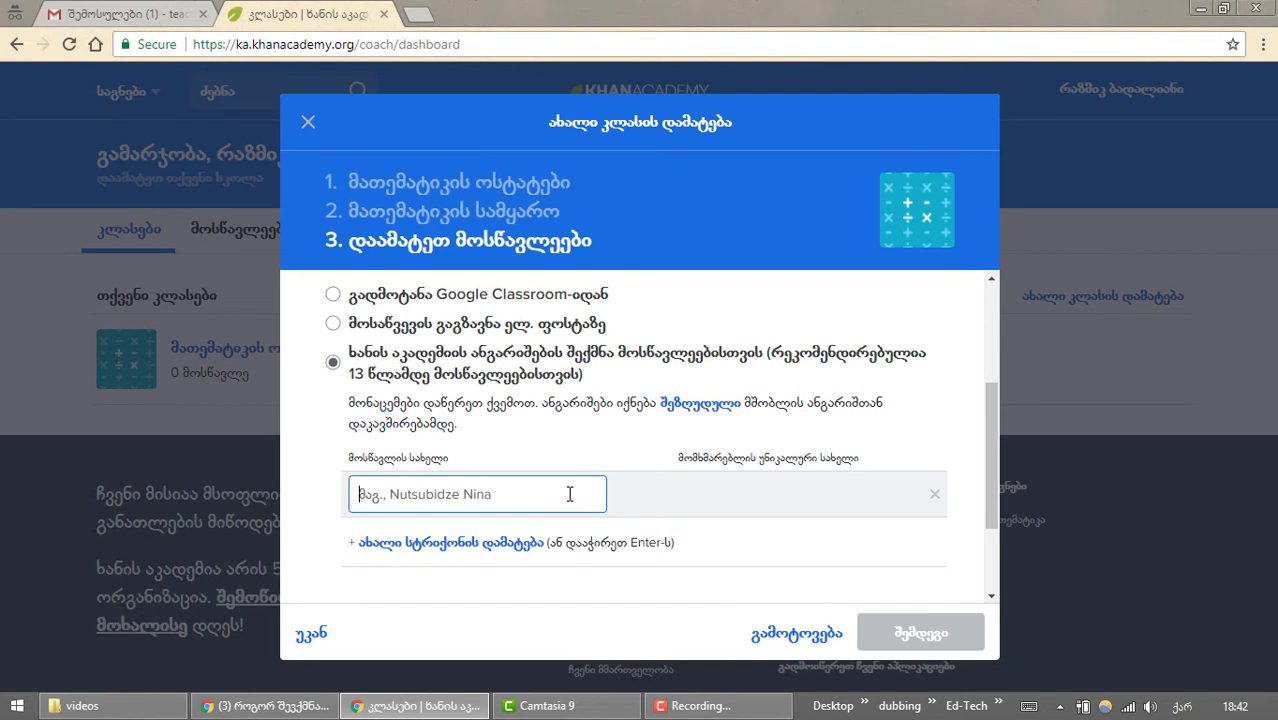
key(alt+shift)
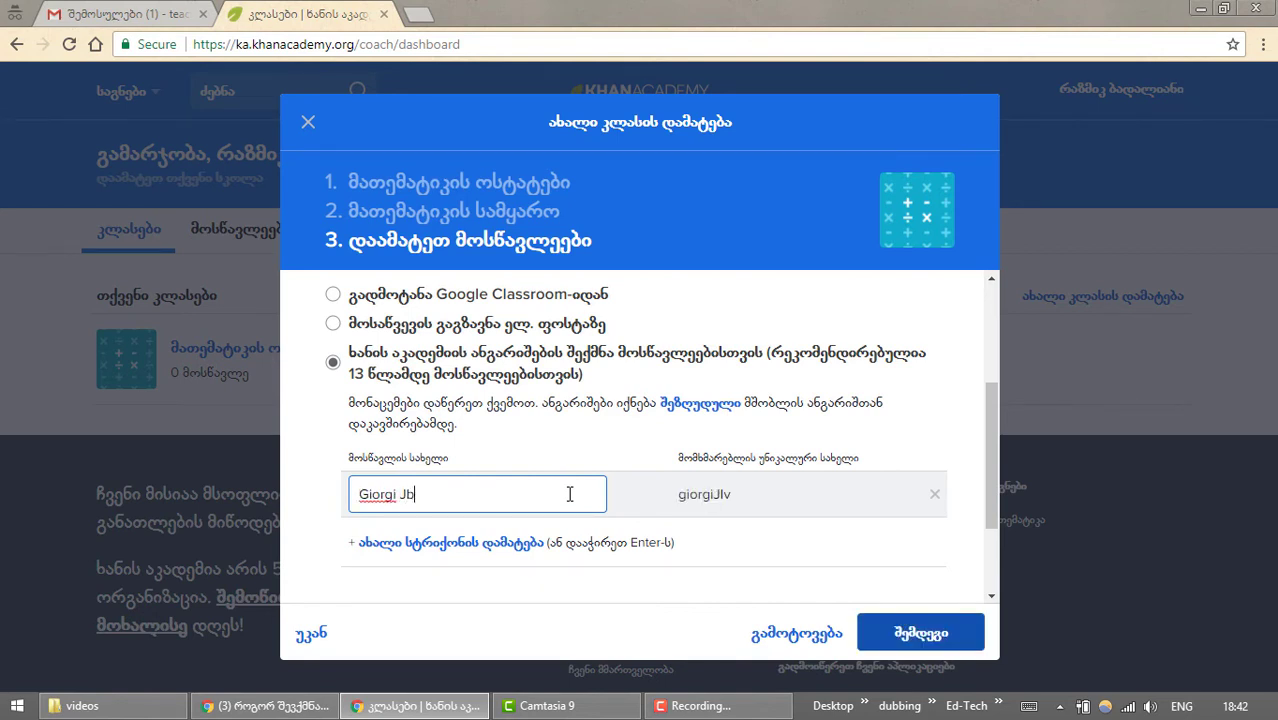
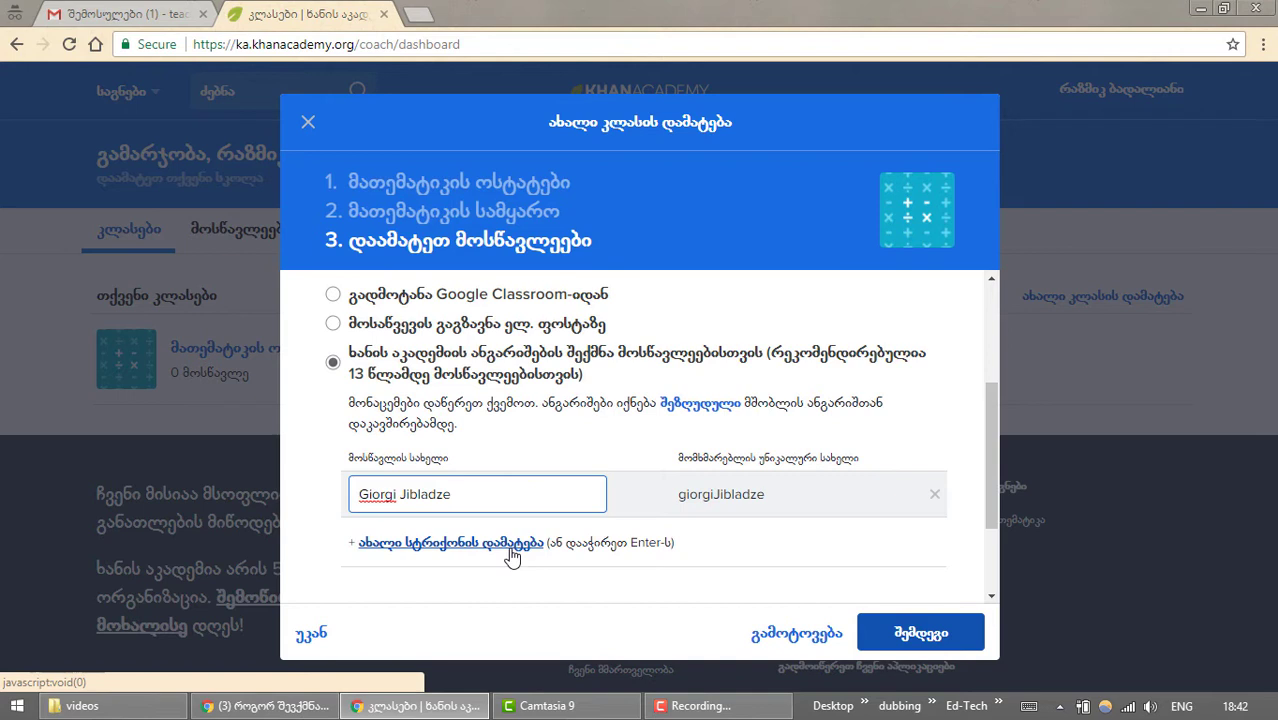
click(489, 543)
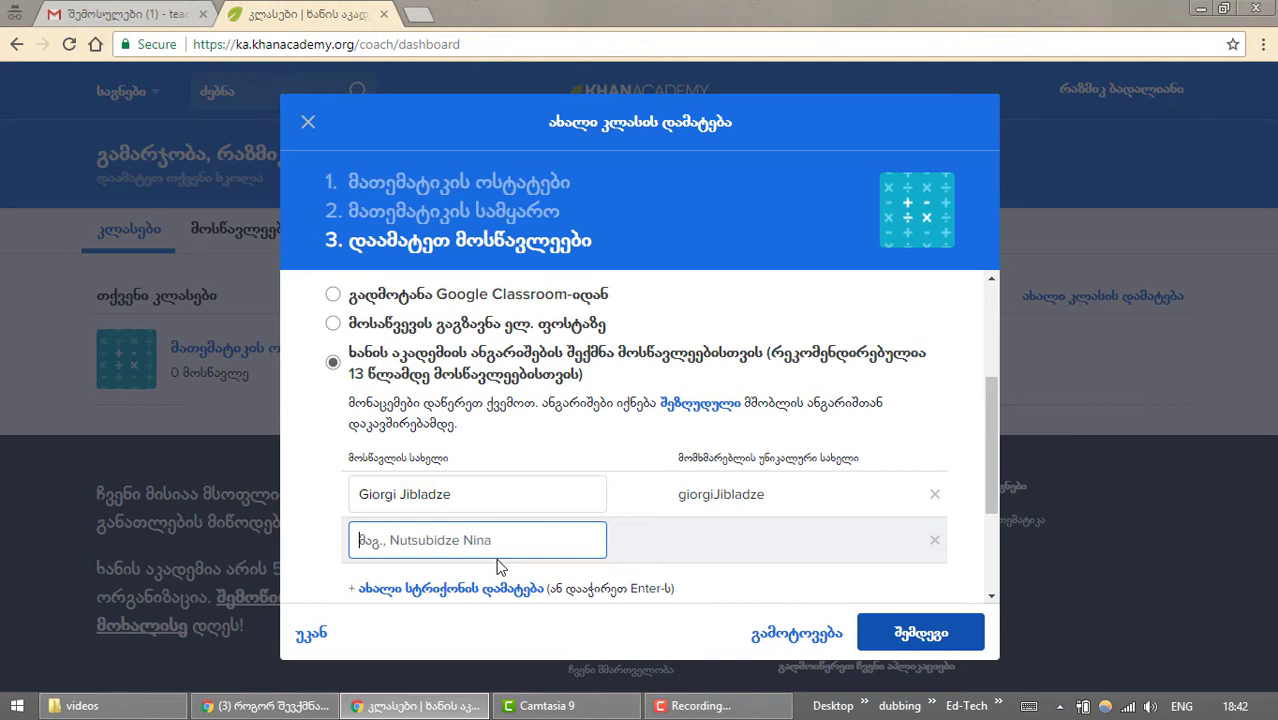
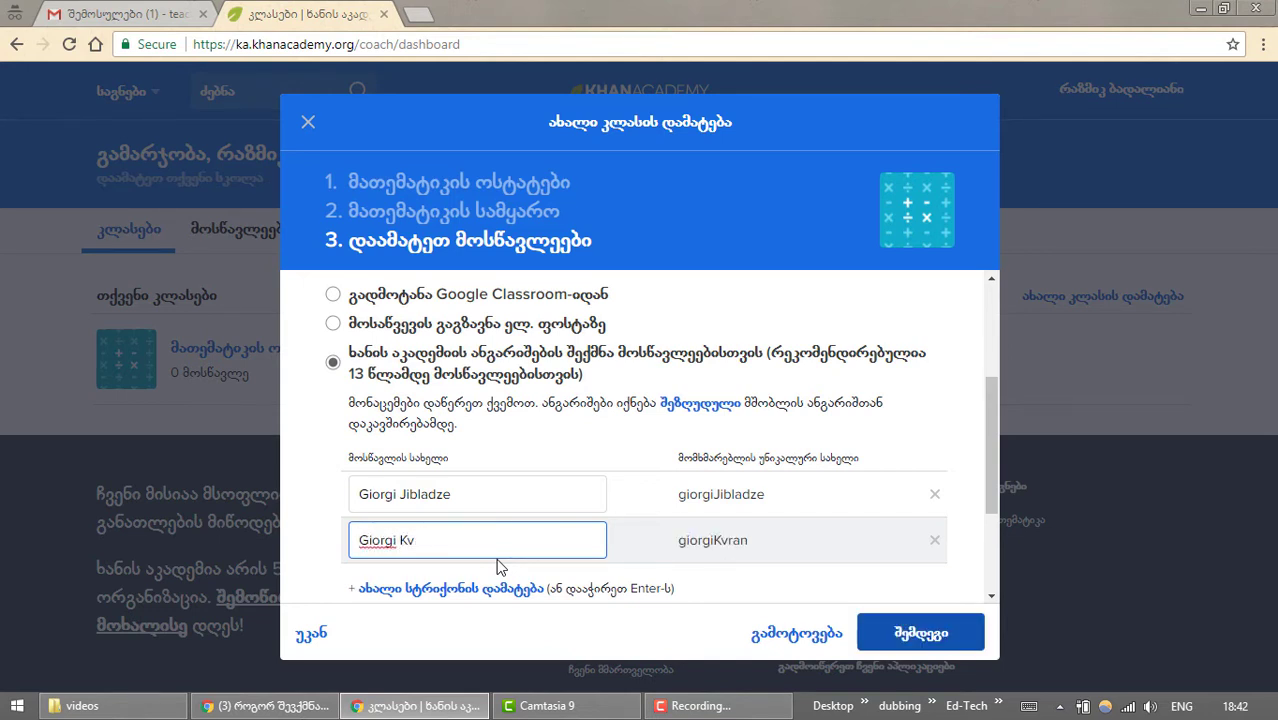
Step: Add a third row with the third student's name and continue to passwords
click(497, 587)
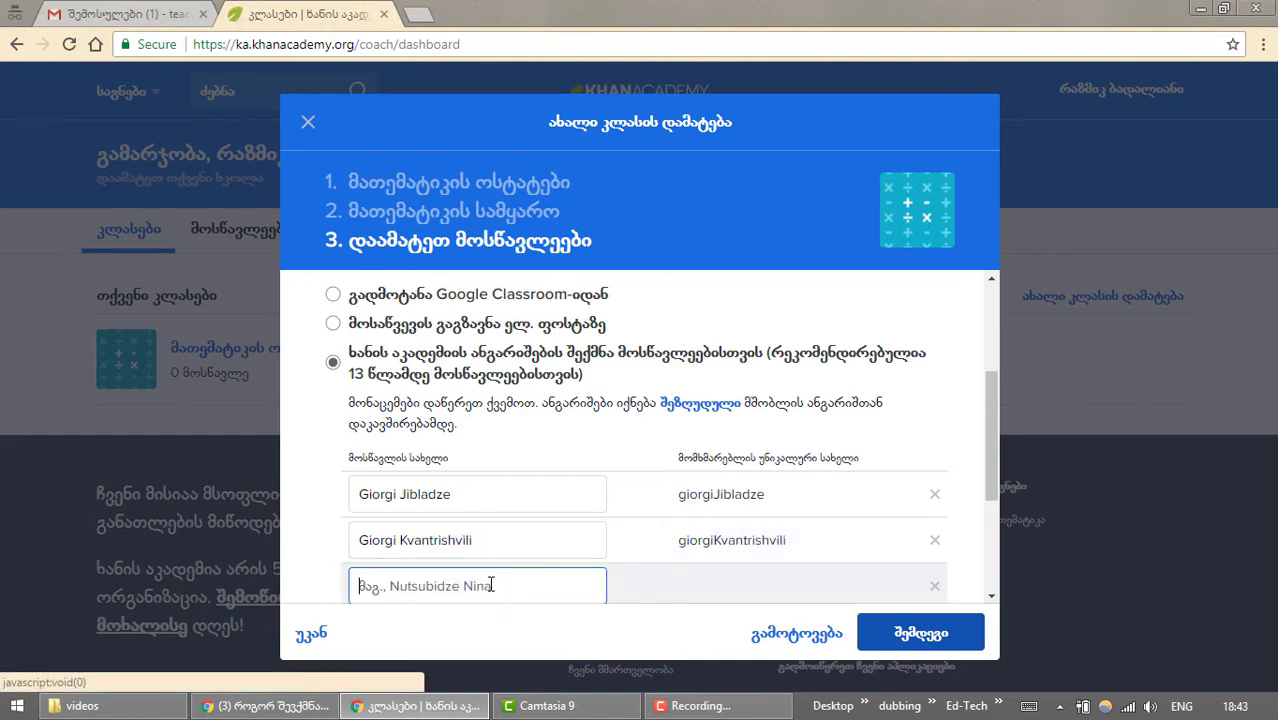
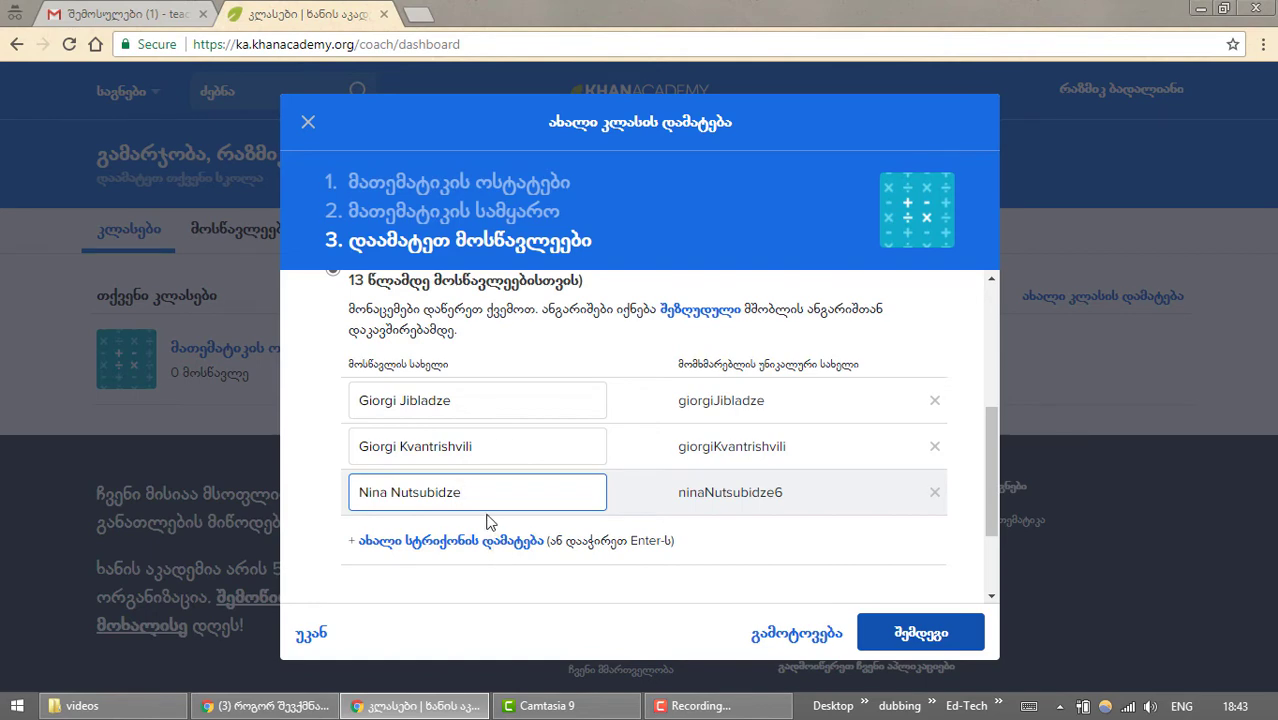
scroll(492, 520, down, 2)
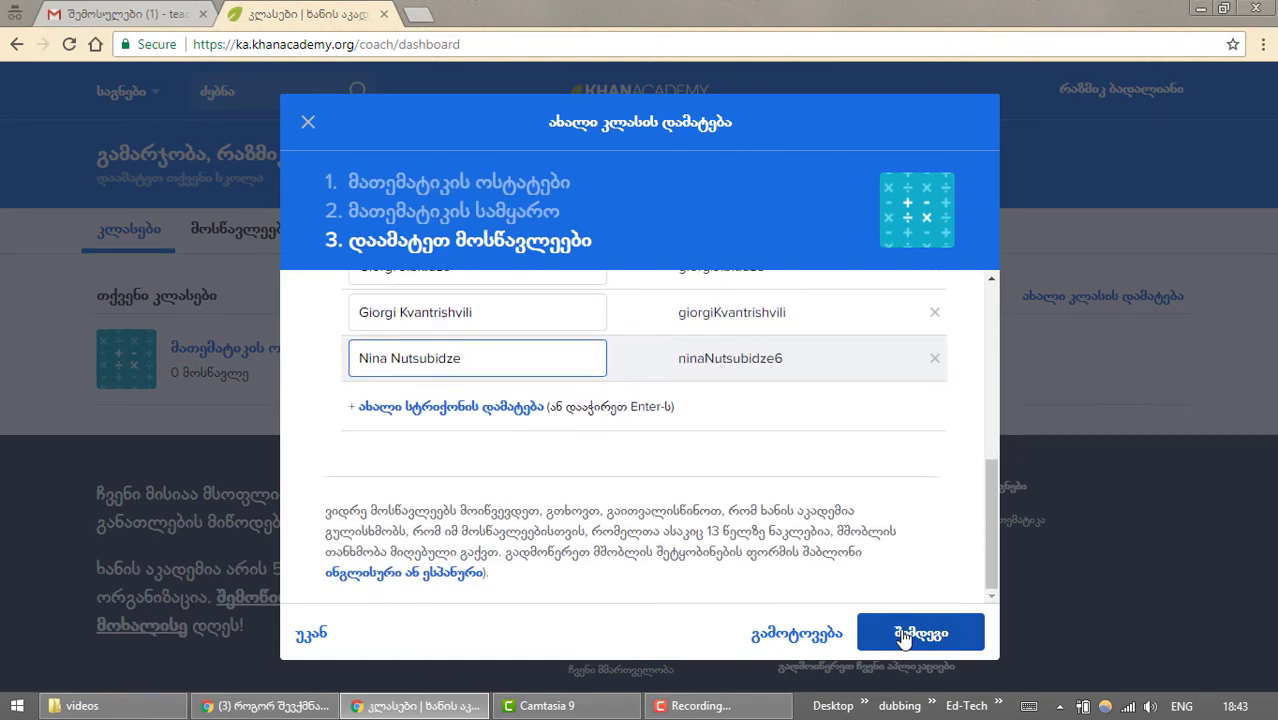
click(903, 634)
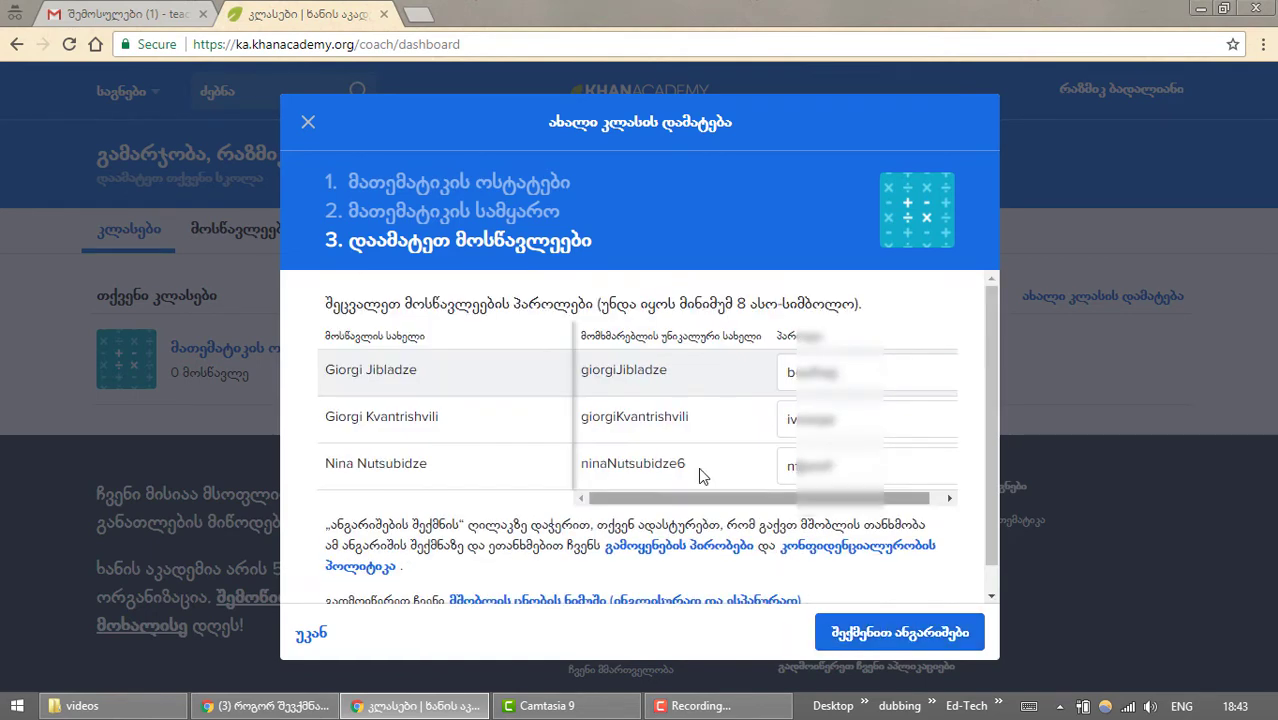
Step: Replace the first student's generated password with a new one
scroll(699, 443, down, 1)
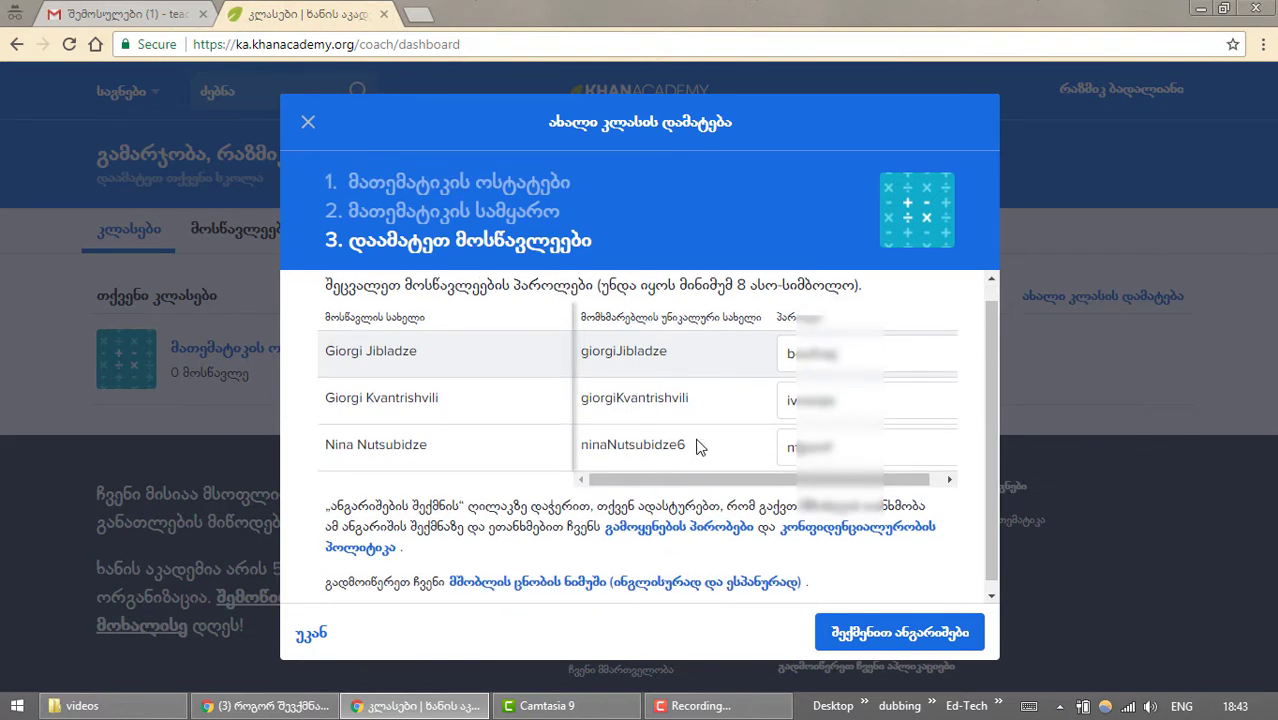
scroll(705, 436, up, 1)
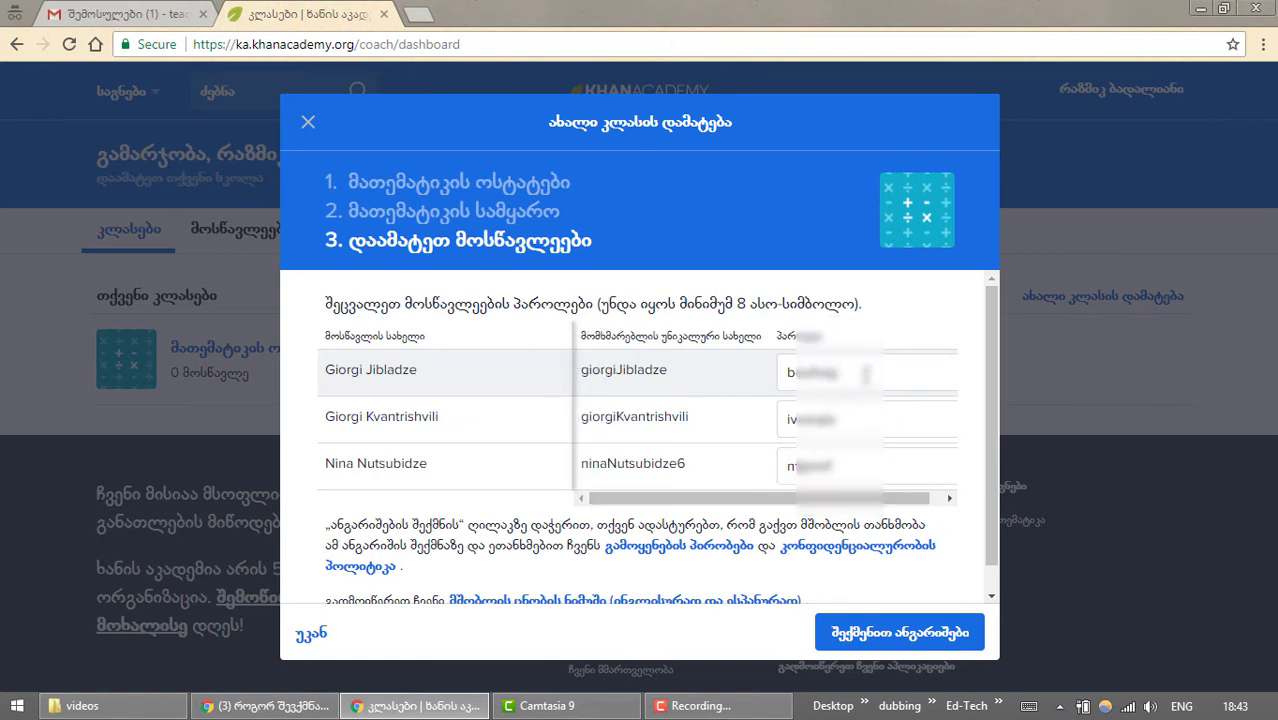
click(866, 373)
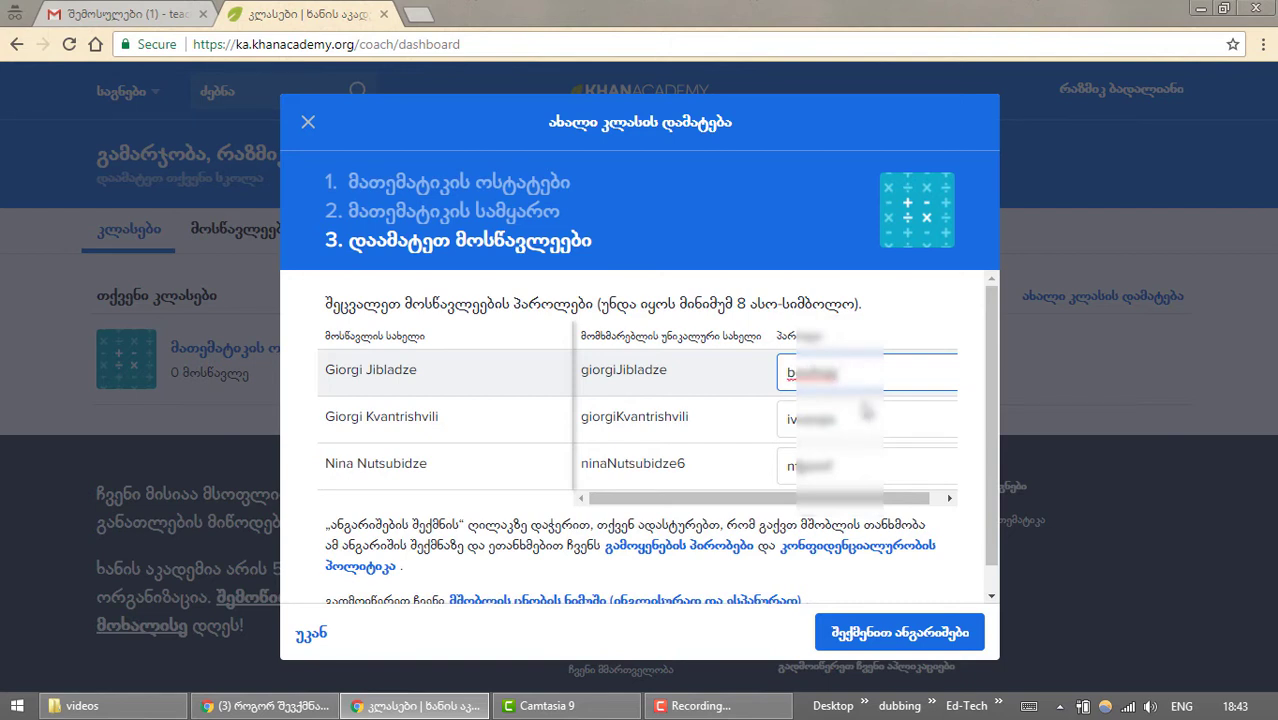
click(855, 375)
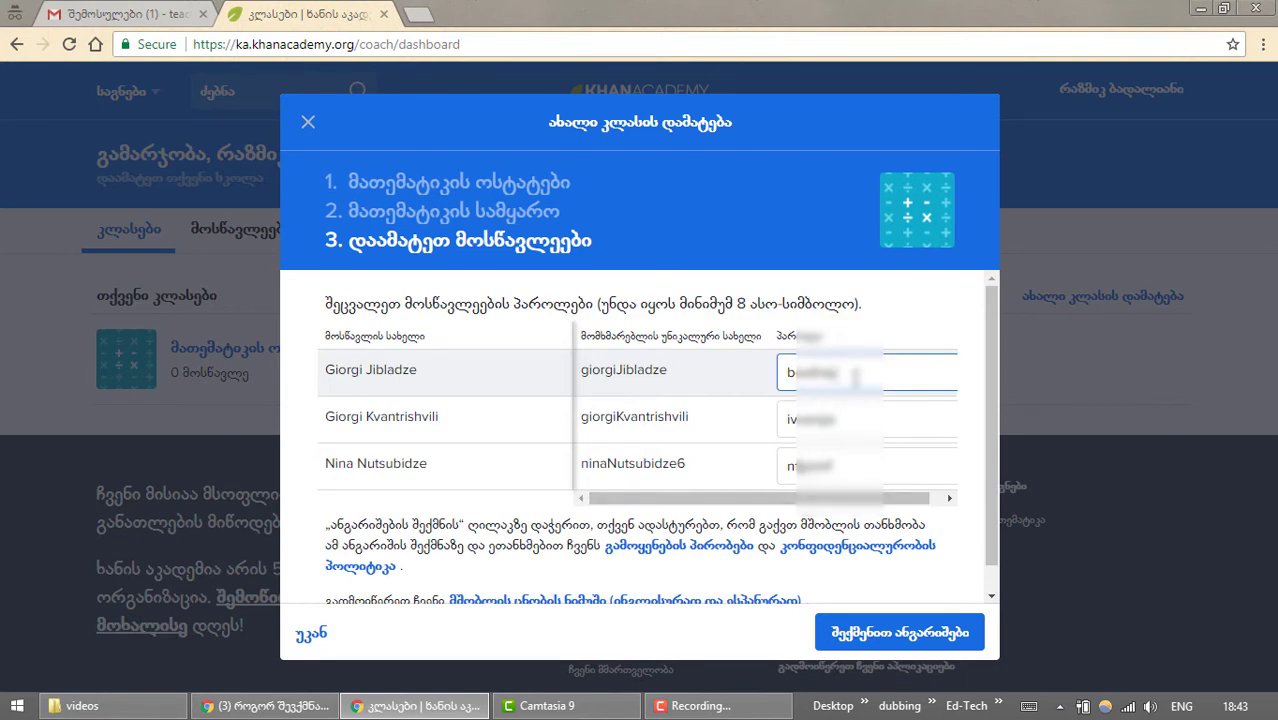
key(ctrl+a)
key(BackSpace)
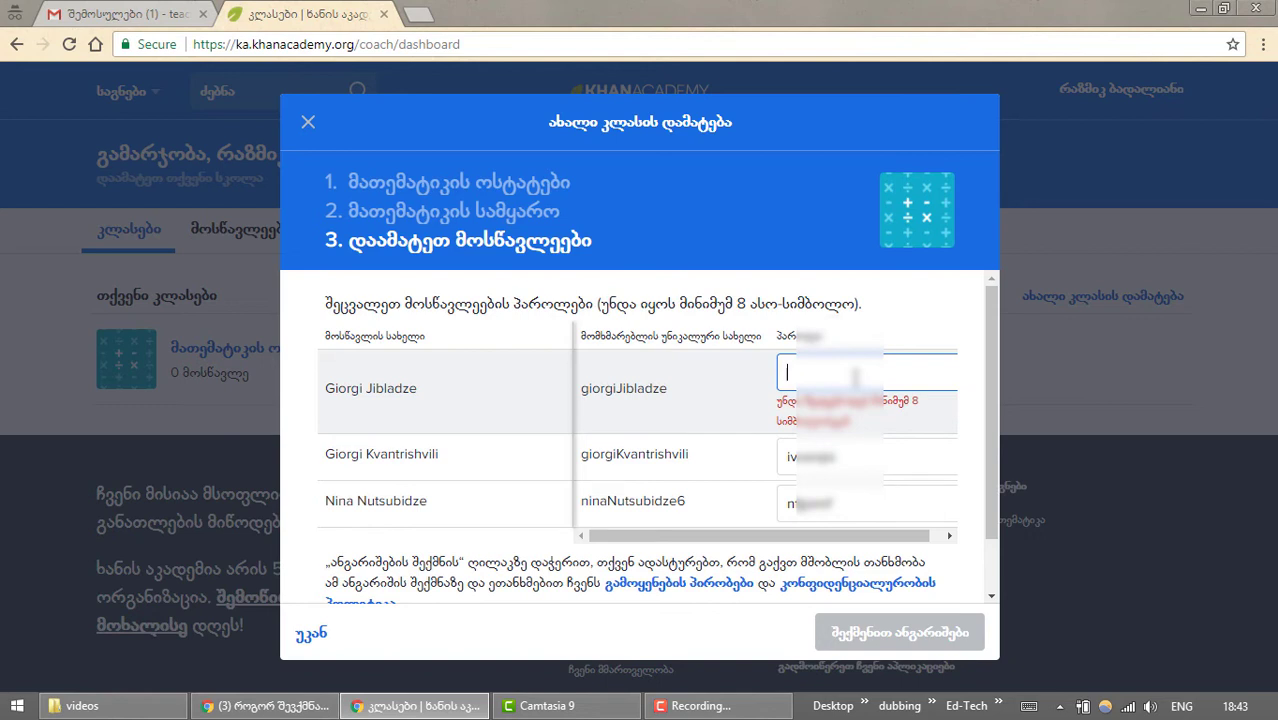
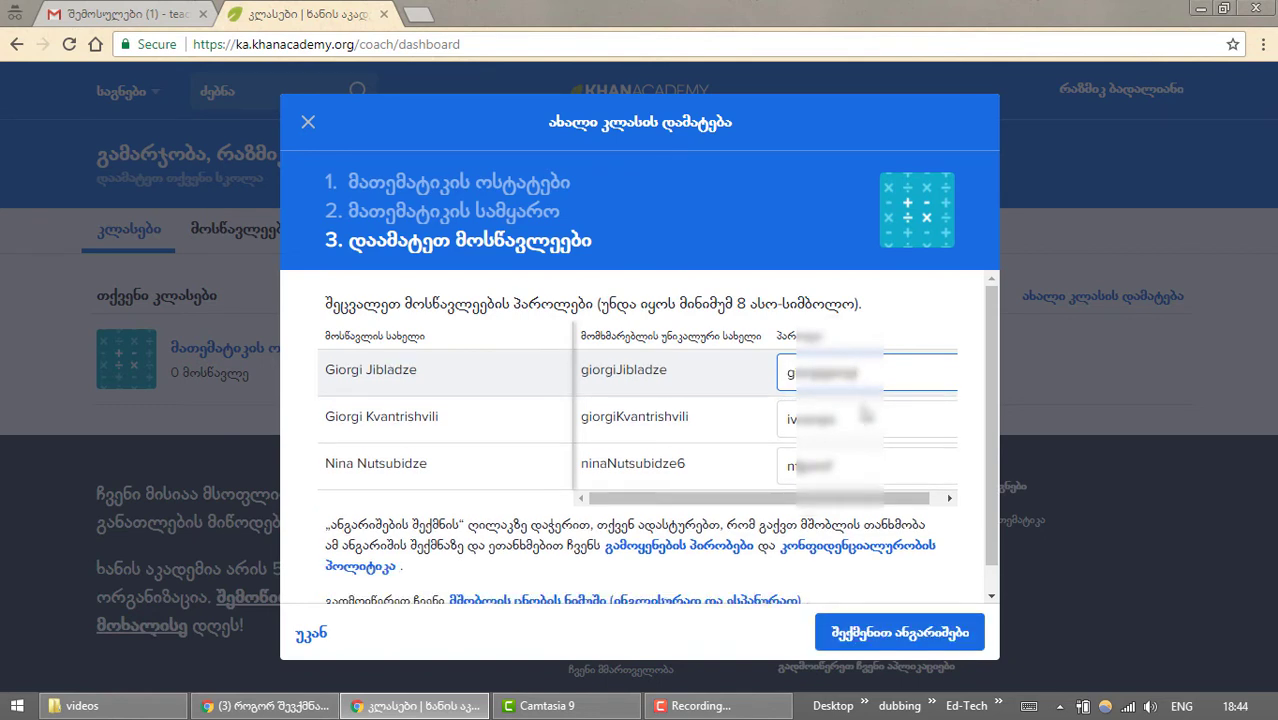
Step: Step through the other students' passwords and create the three accounts
click(856, 421)
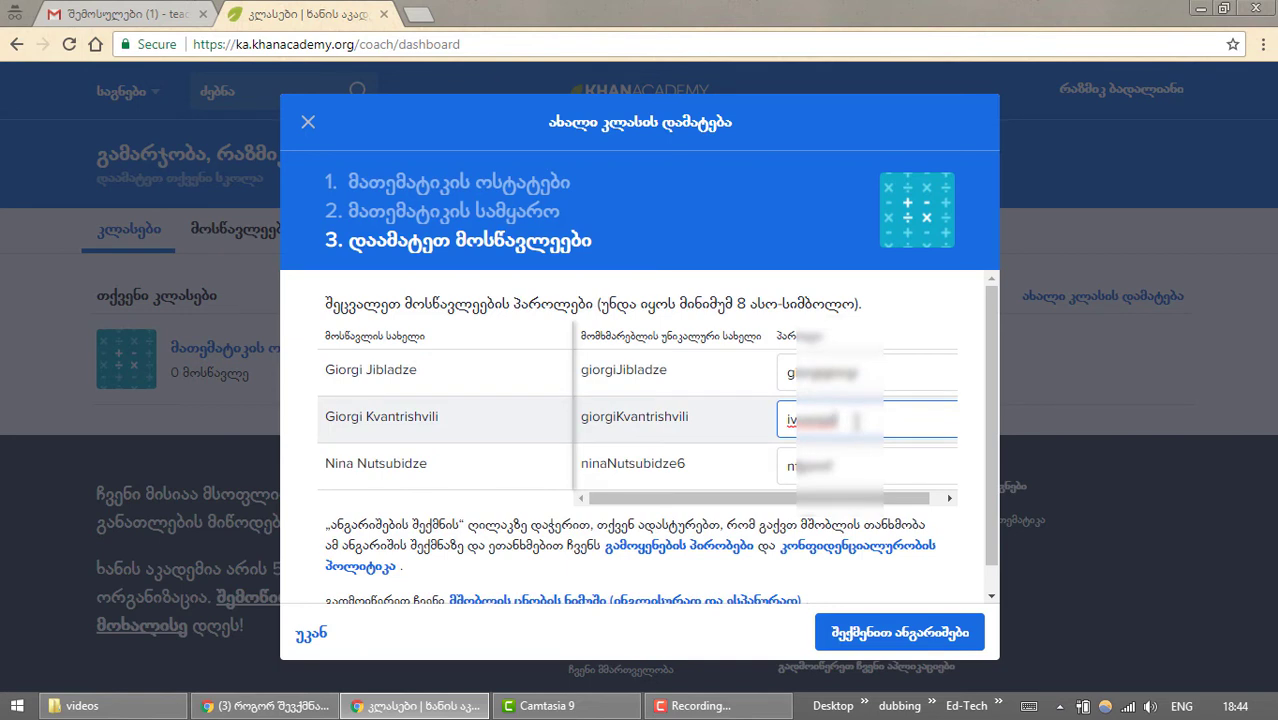
key(Tab)
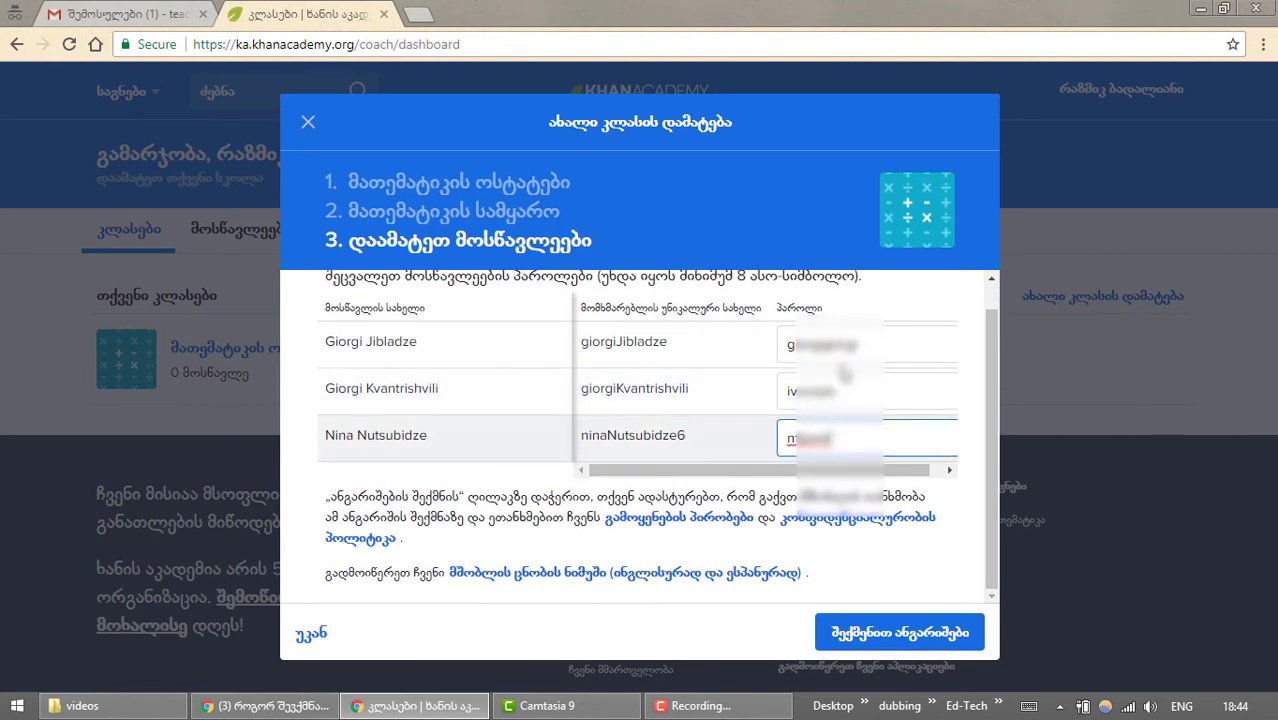
scroll(843, 370, up, 1)
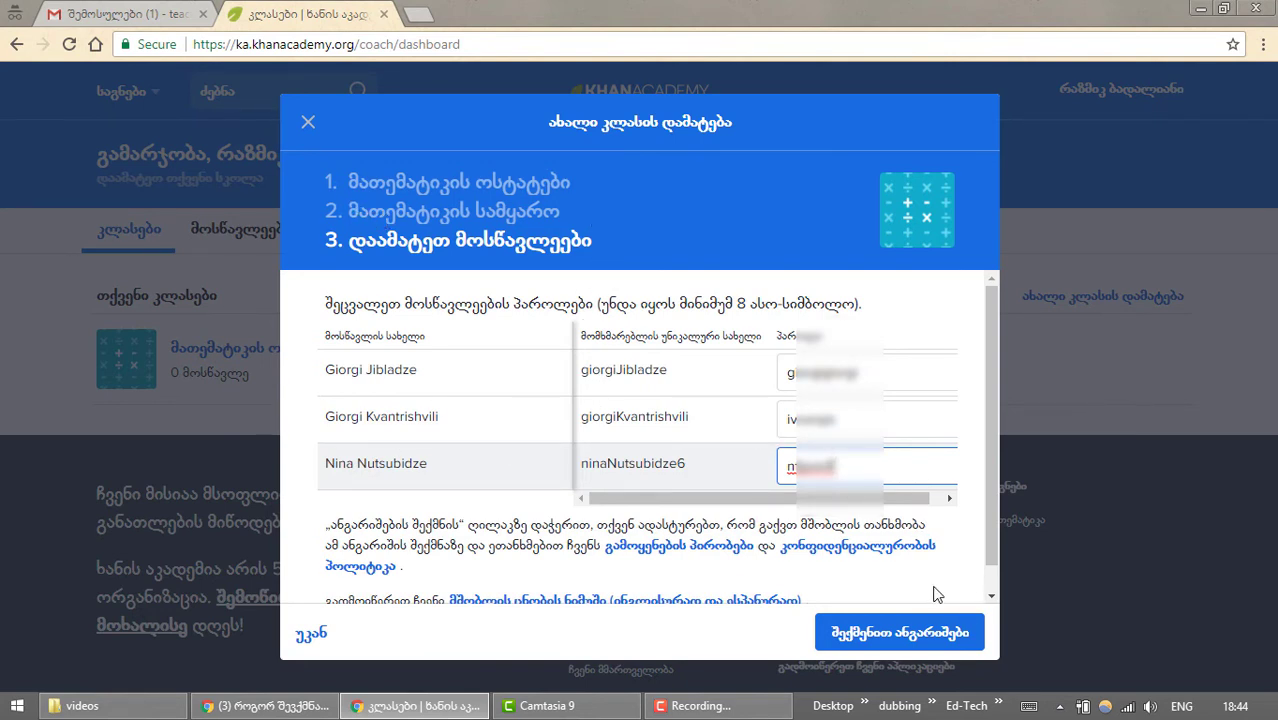
scroll(937, 595, down, 1)
click(957, 630)
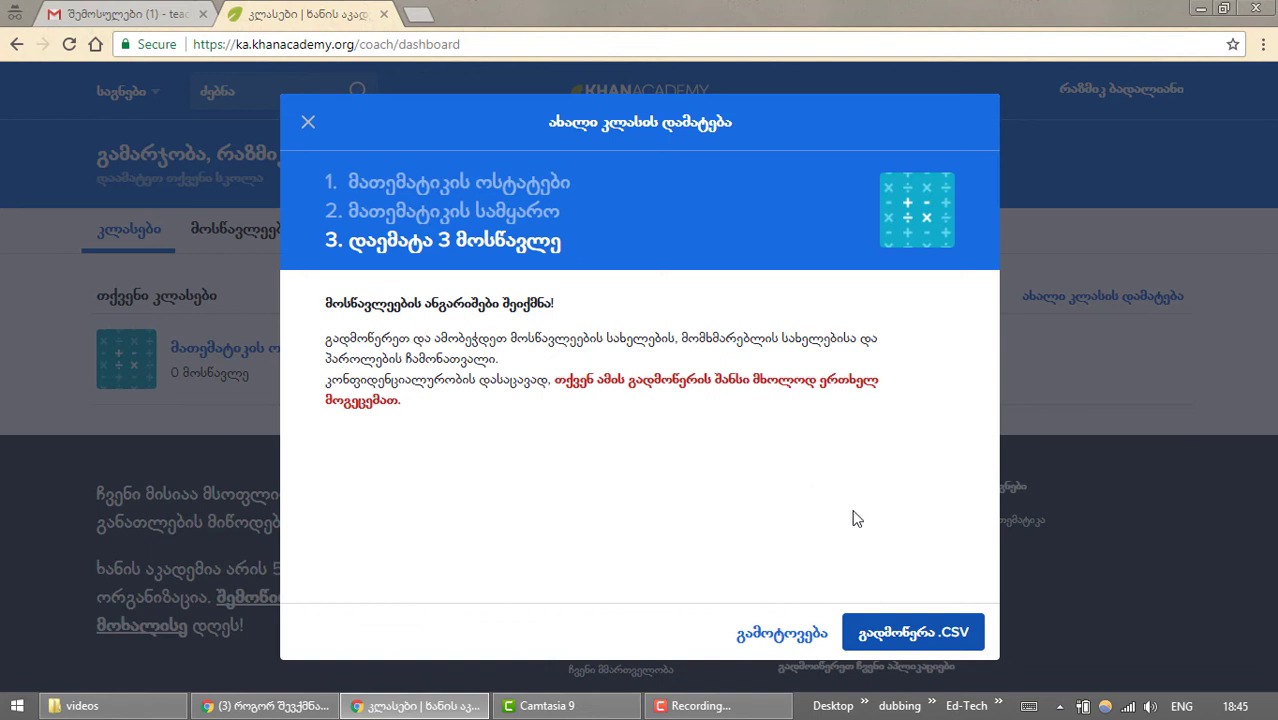
Step: Download the student credentials and save them as student_accounts.csv
click(900, 634)
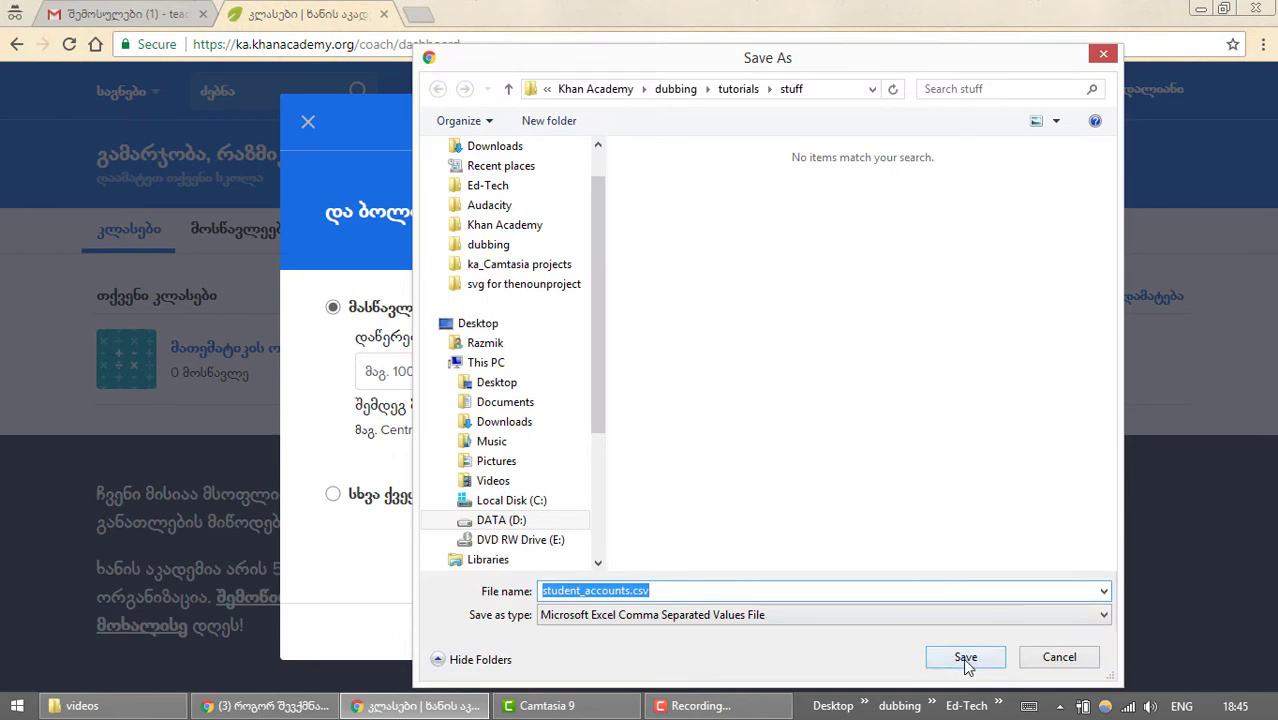
click(963, 657)
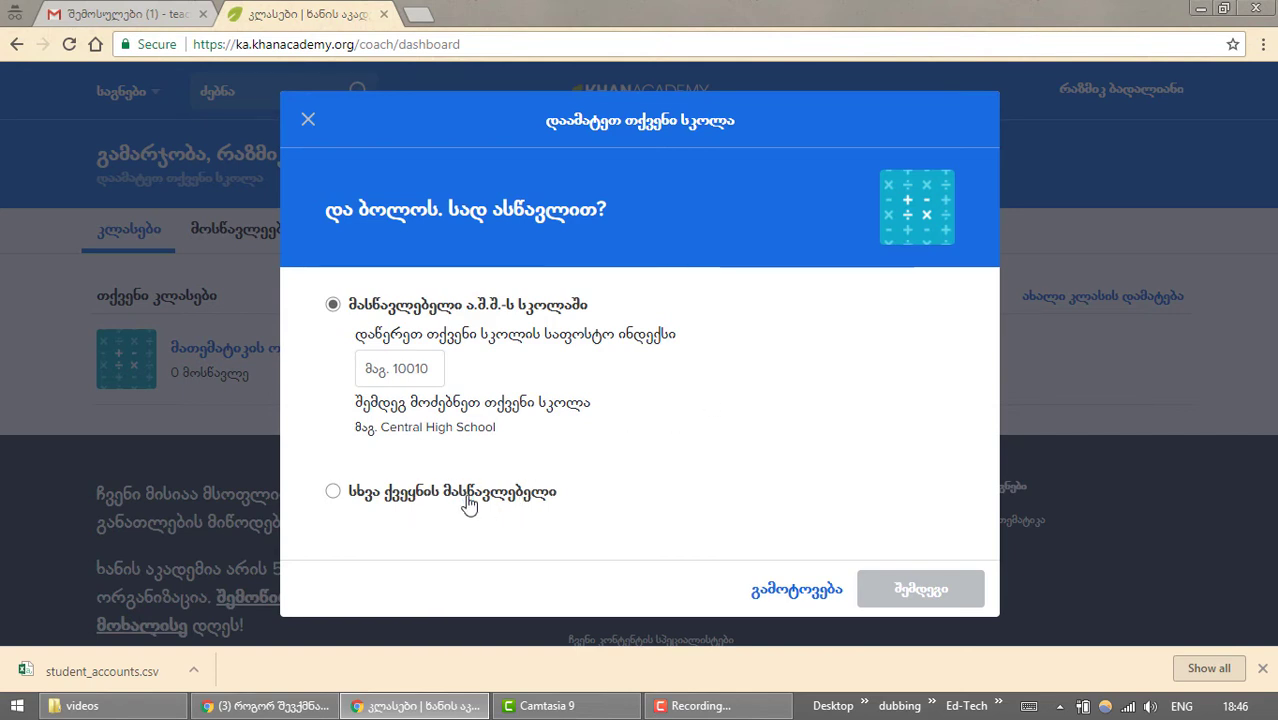
Step: Indicate teaching outside the US, select Georgia as the country, and finish
click(378, 496)
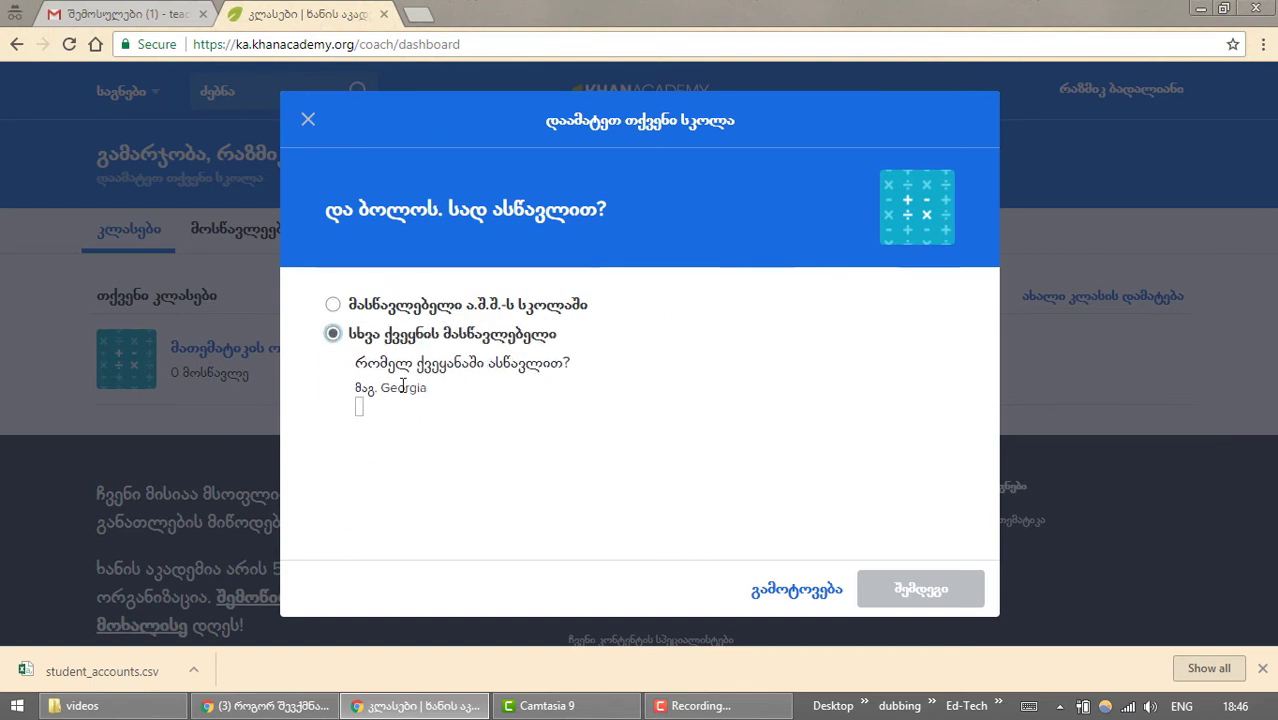
click(359, 405)
text(ge)
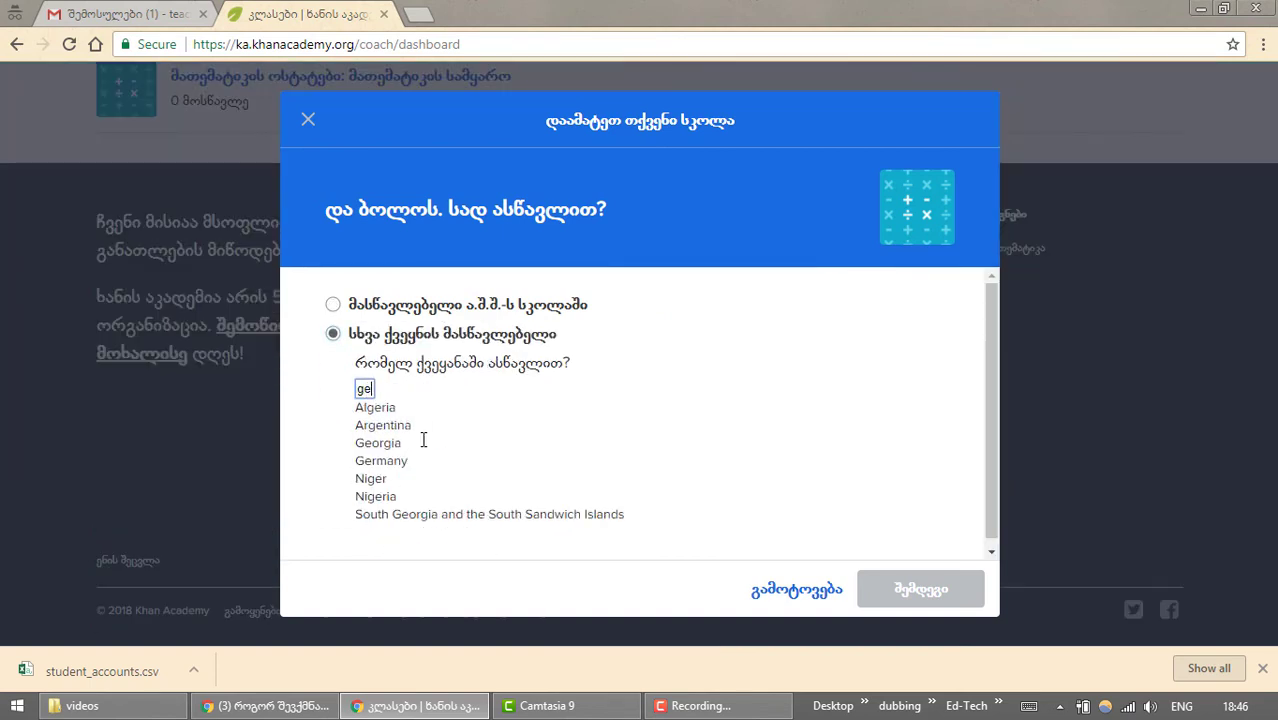
key(BackSpace)
key(BackSpace)
text(Georg)
key(Return)
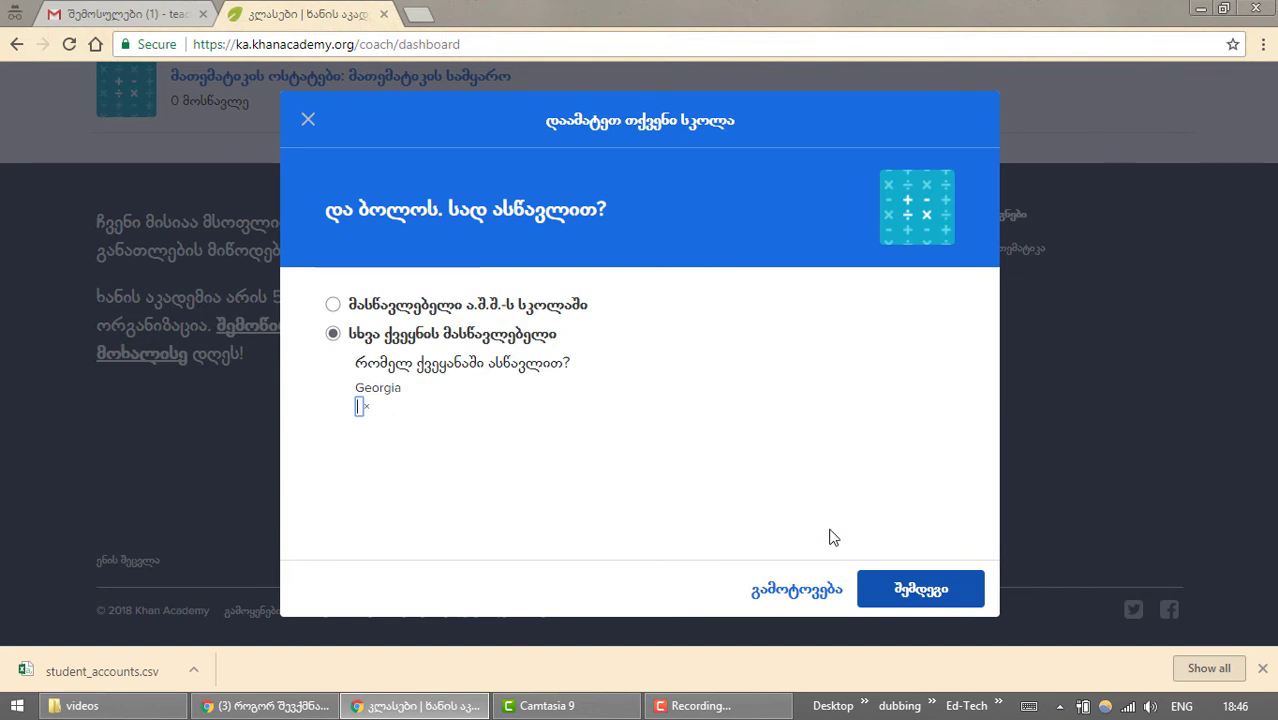
click(920, 597)
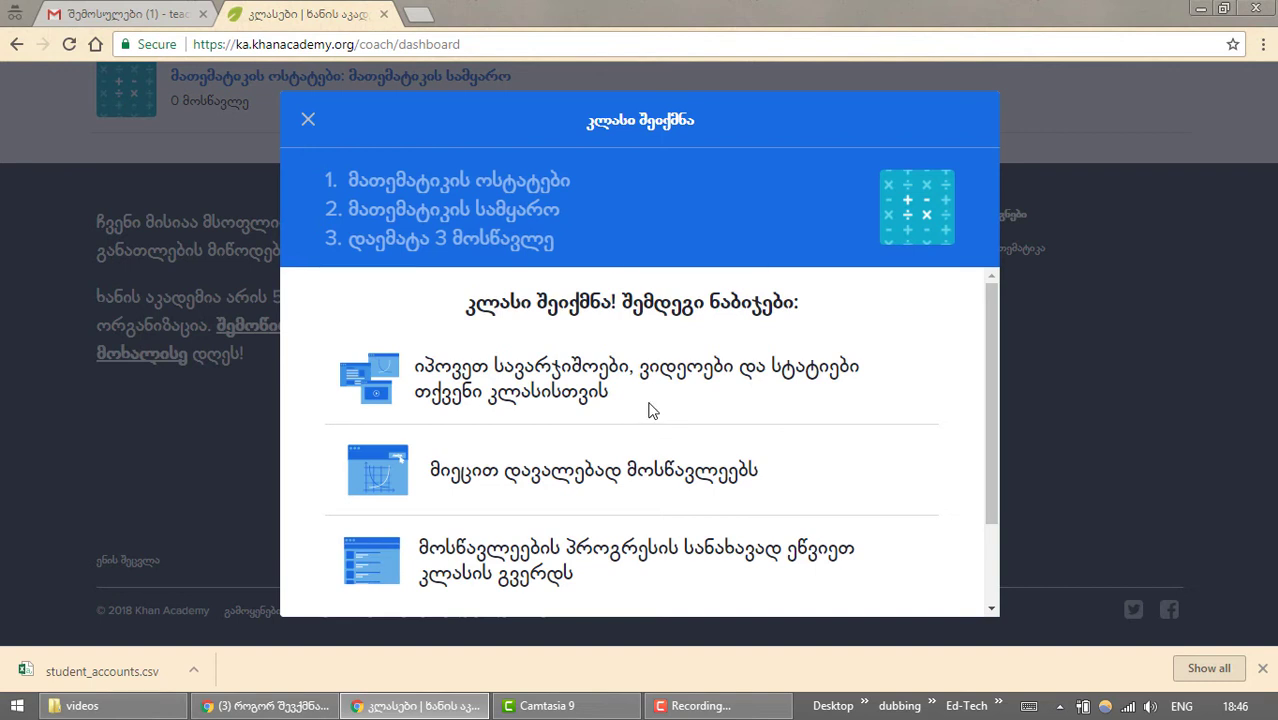
Step: From the class-created summary, open the მათემატიკის სამყარო (Math World) courses to find assignable material
scroll(652, 410, down, 1)
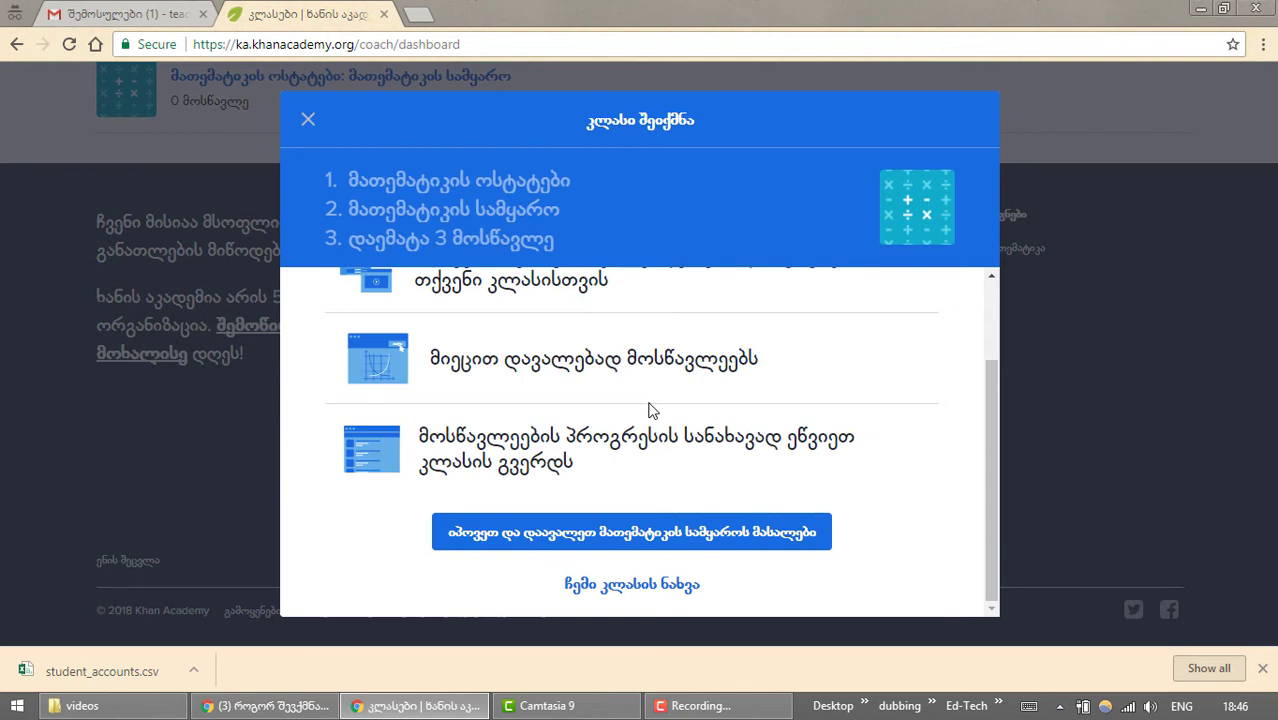
click(636, 540)
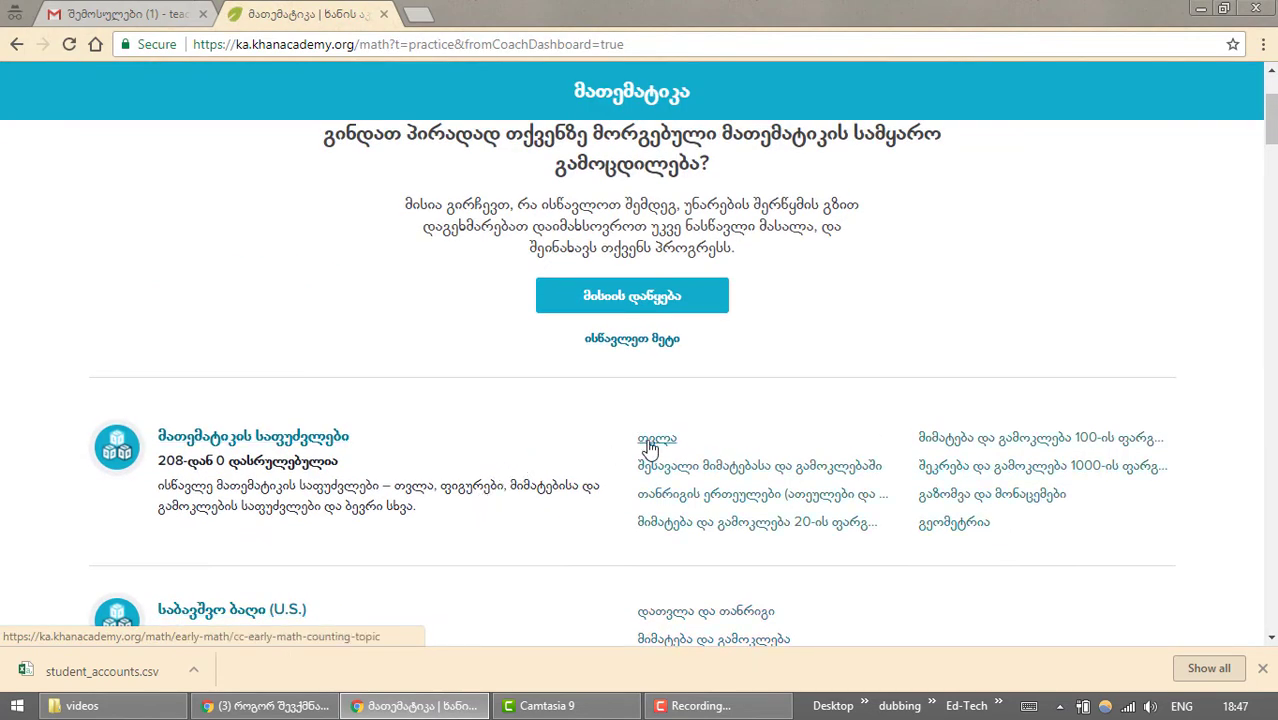
Step: Open the Counting topic under math basics and its 'Count with small numbers' practice exercise
click(648, 445)
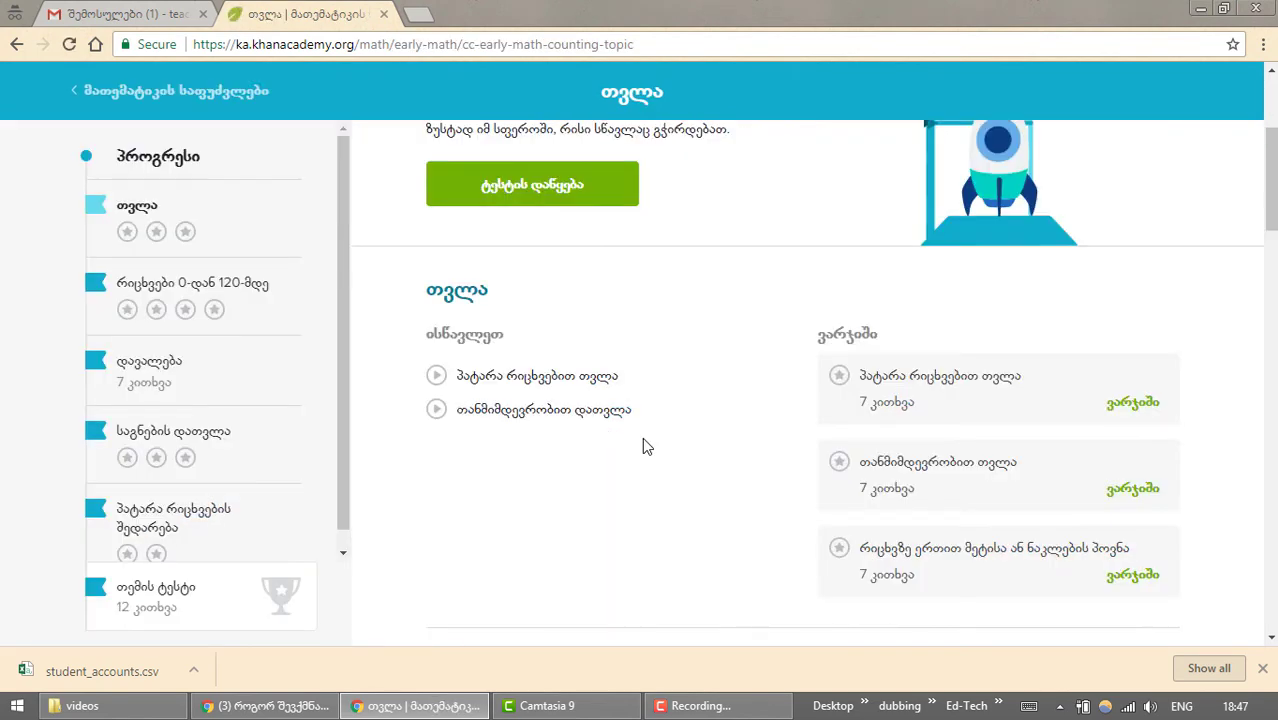
click(1003, 388)
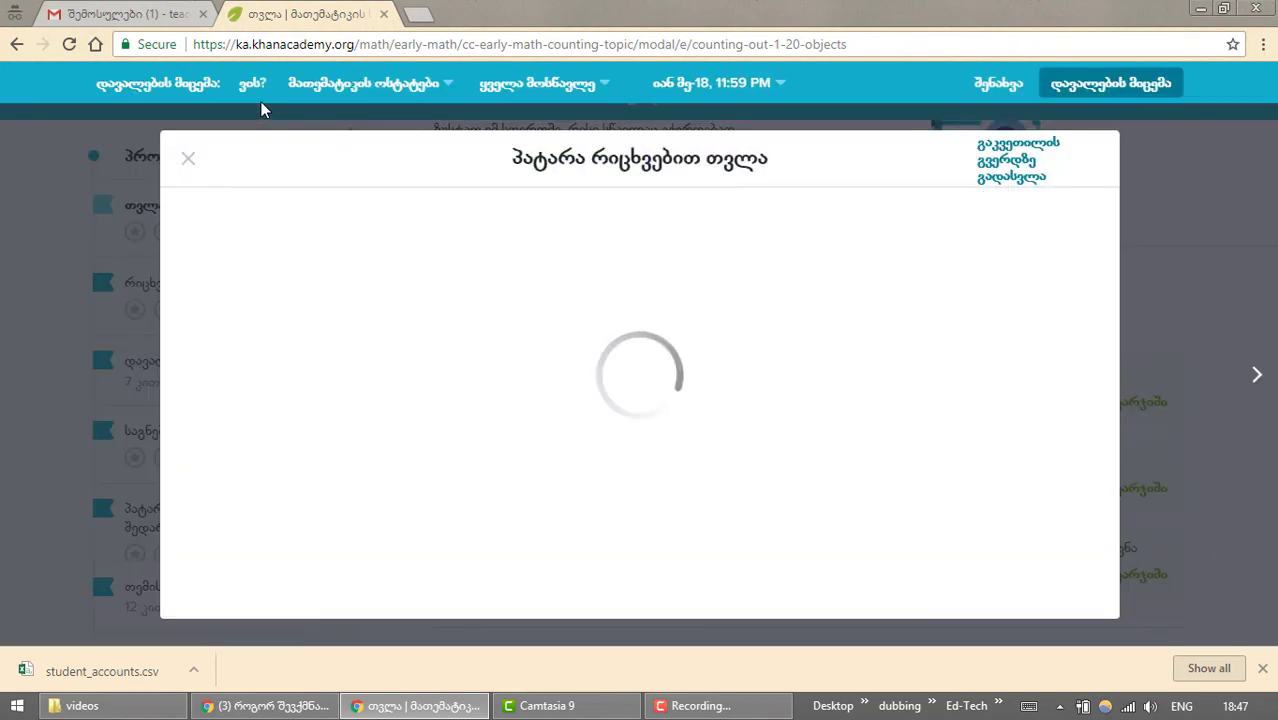
Step: Assign 'Count with small numbers' to all three მათემატიკის ოსტატები students, due January 22, then close it
click(432, 84)
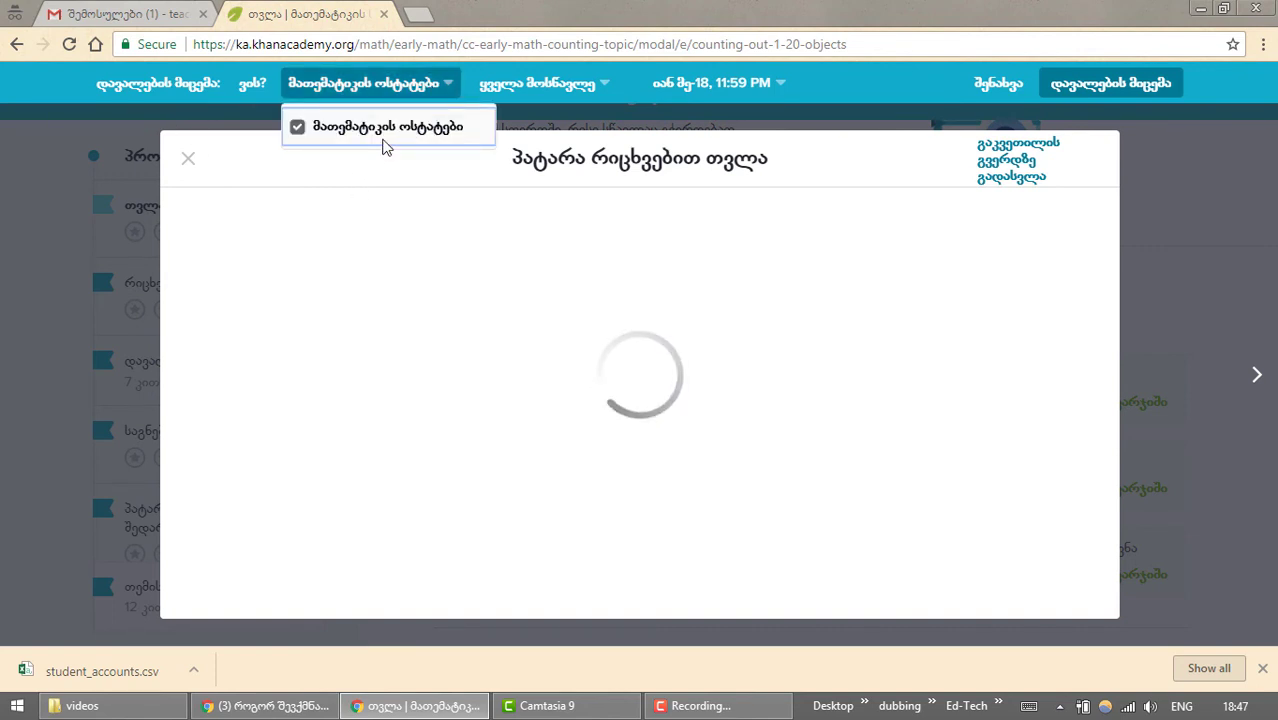
click(588, 86)
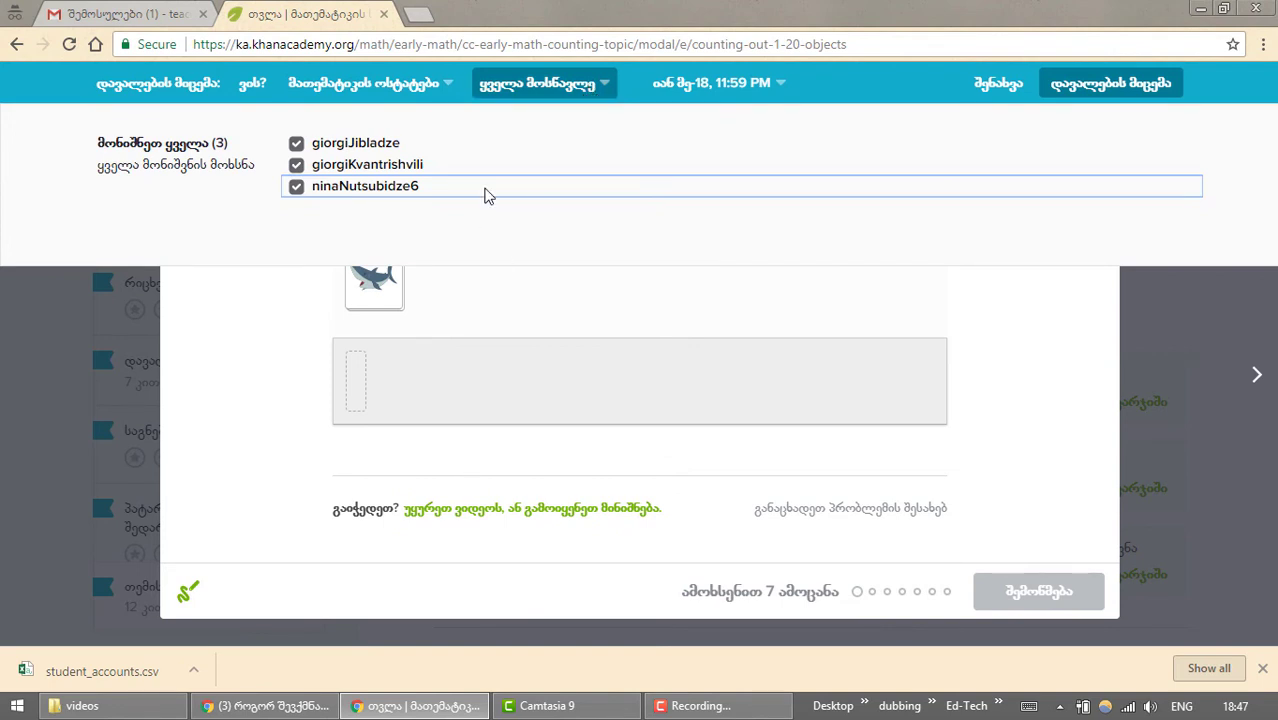
click(769, 90)
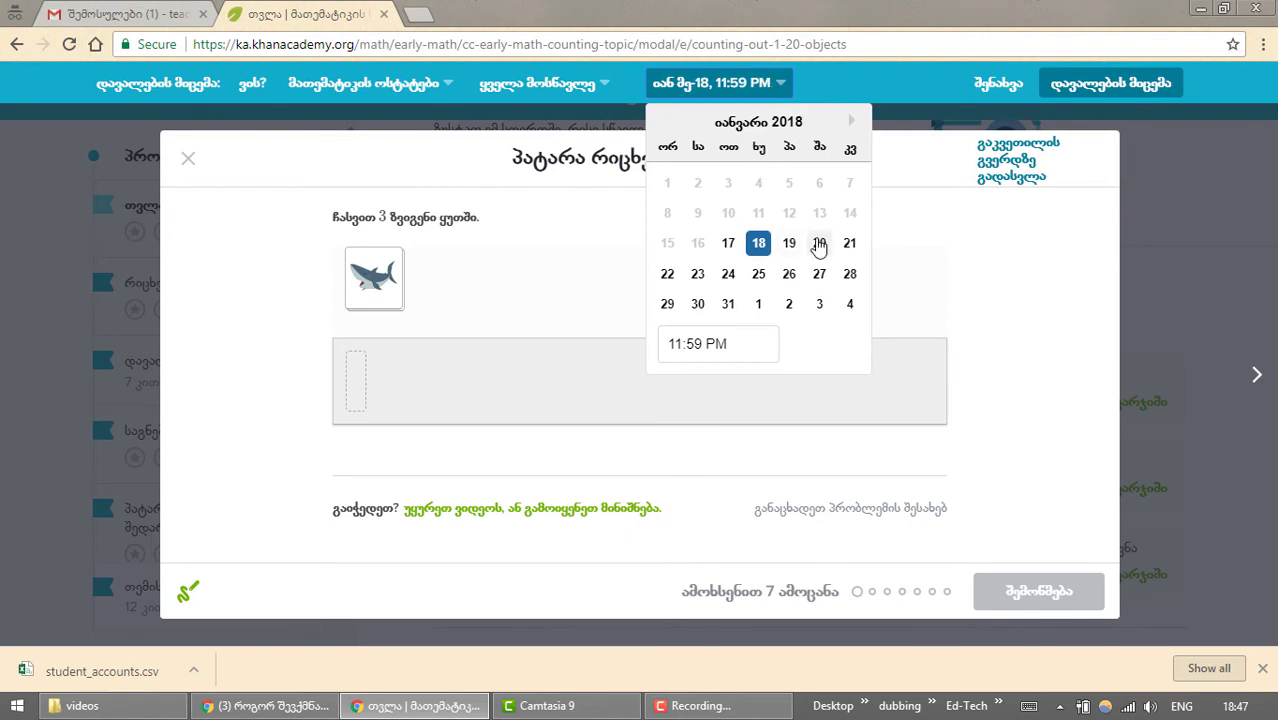
click(667, 273)
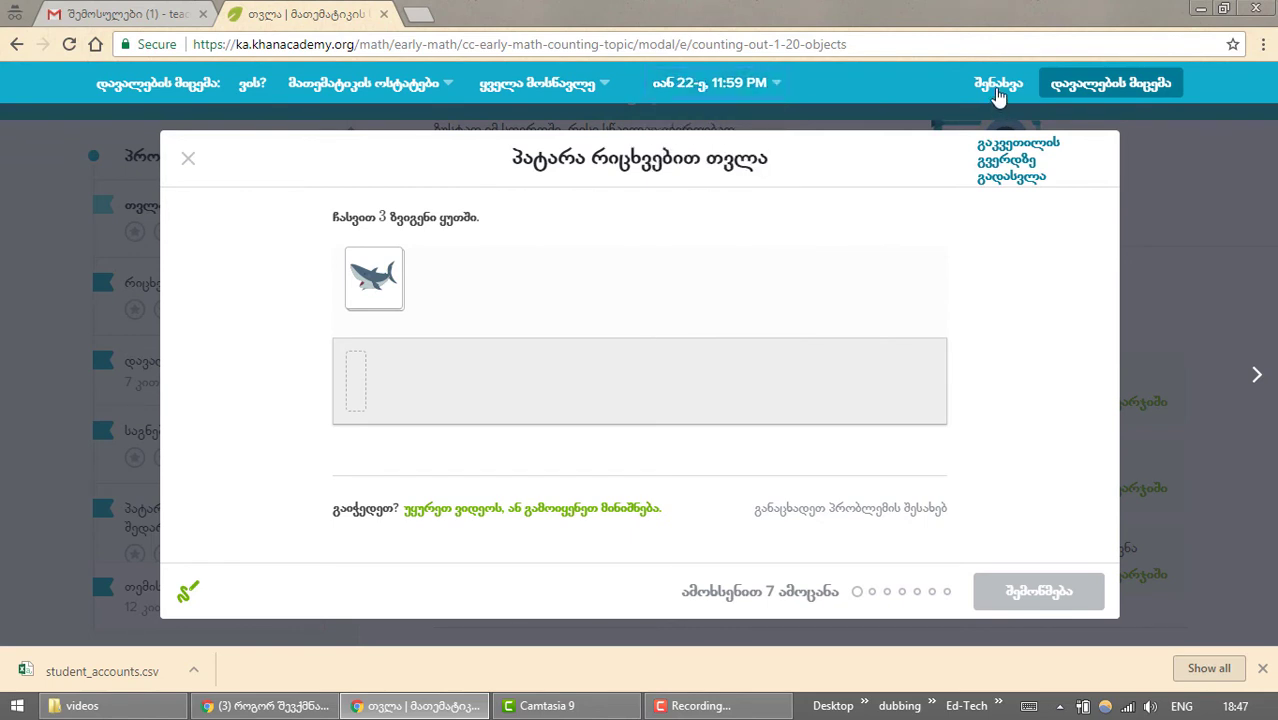
click(996, 92)
click(1122, 92)
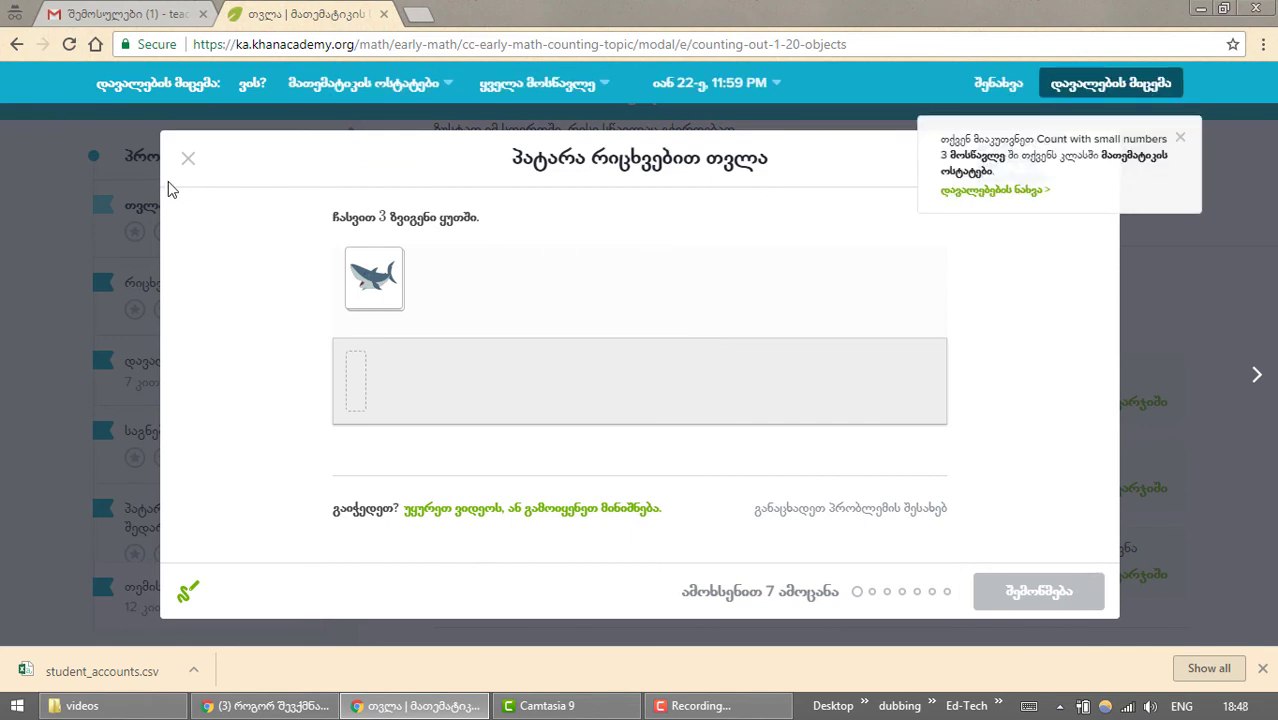
click(186, 160)
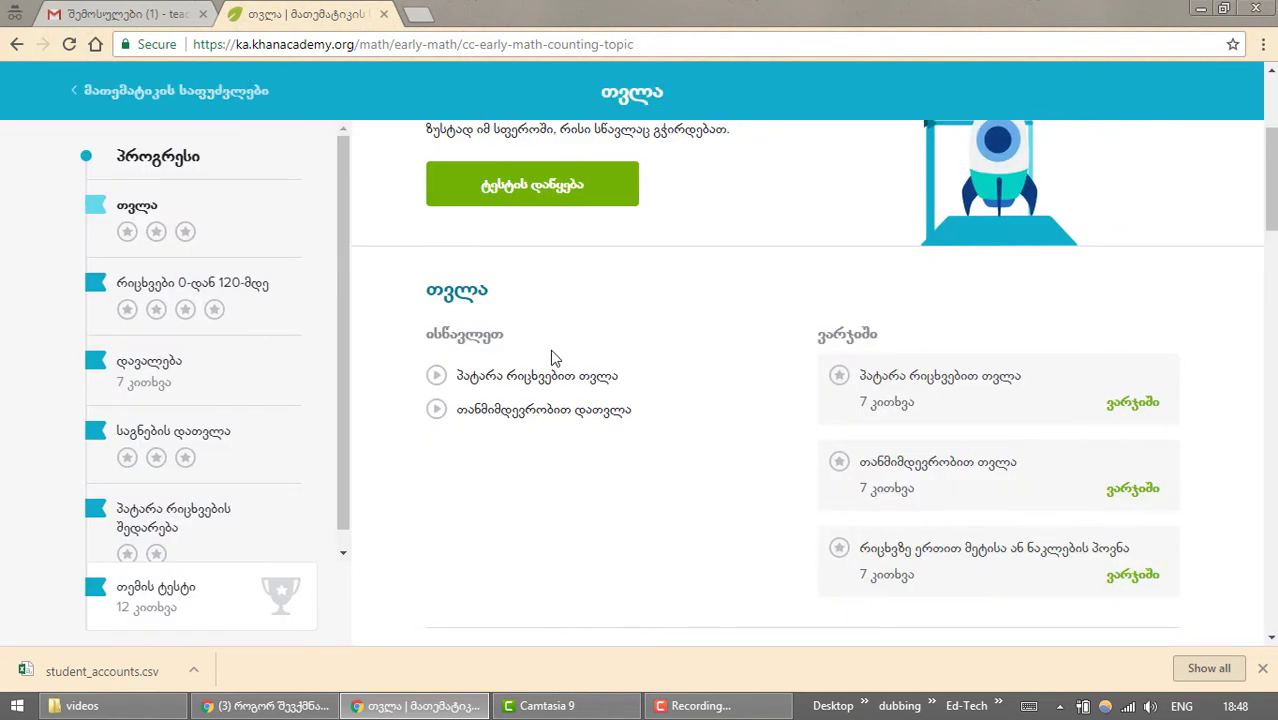
Step: Open the teacher's account menu and bring up the Gmail inbox with the Khan Academy email
scroll(1268, 170, up, 3)
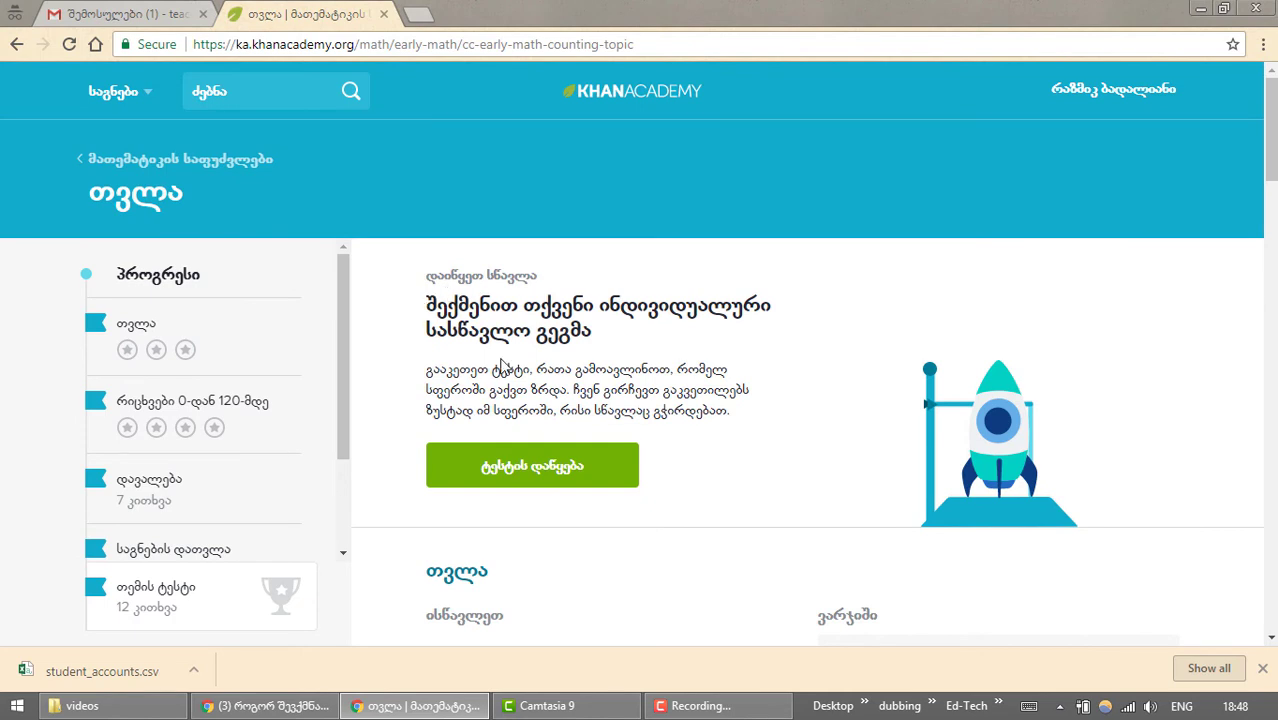
click(1160, 94)
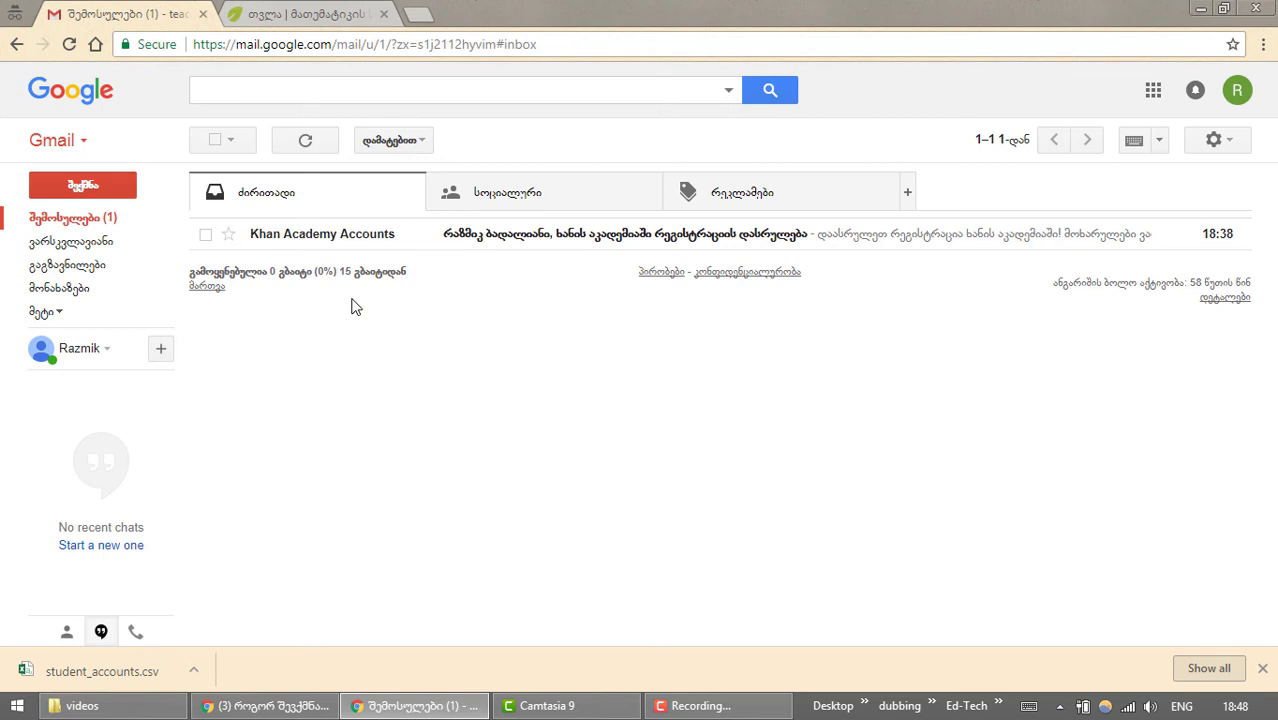
Step: Open the Khan Academy Accounts email and follow its green 'Complete registration' link
click(464, 240)
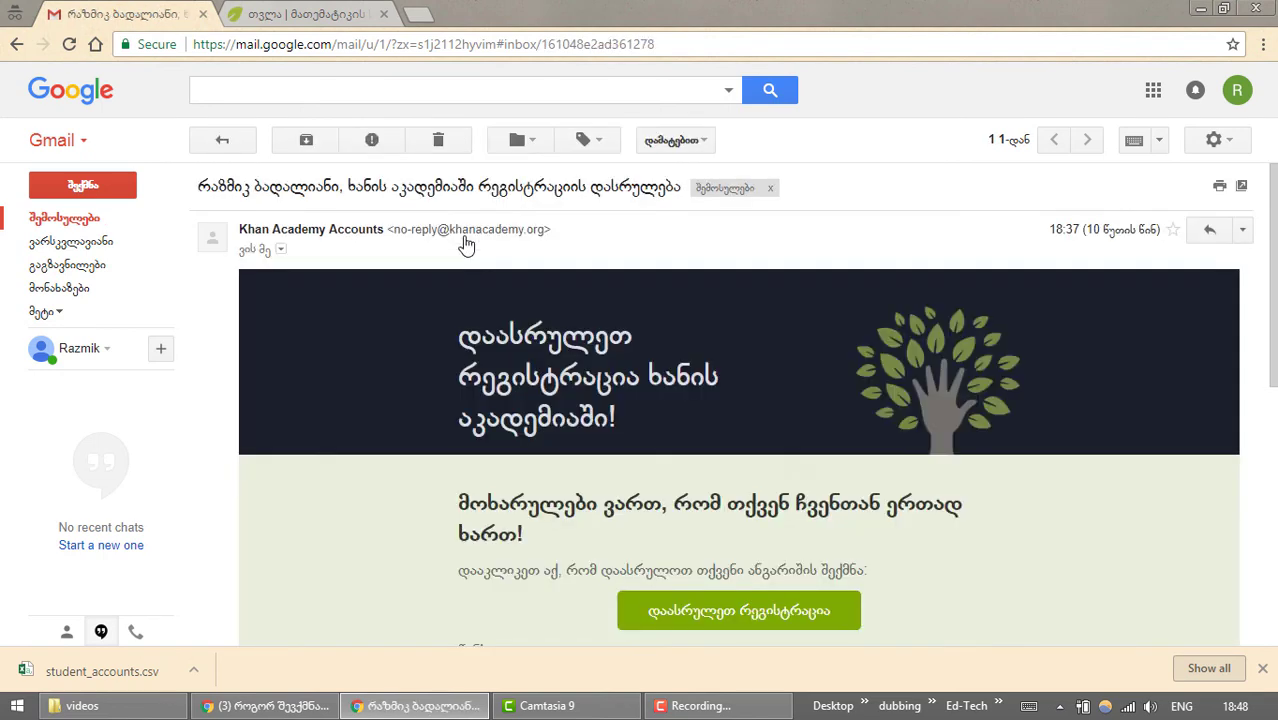
scroll(435, 384, down, 3)
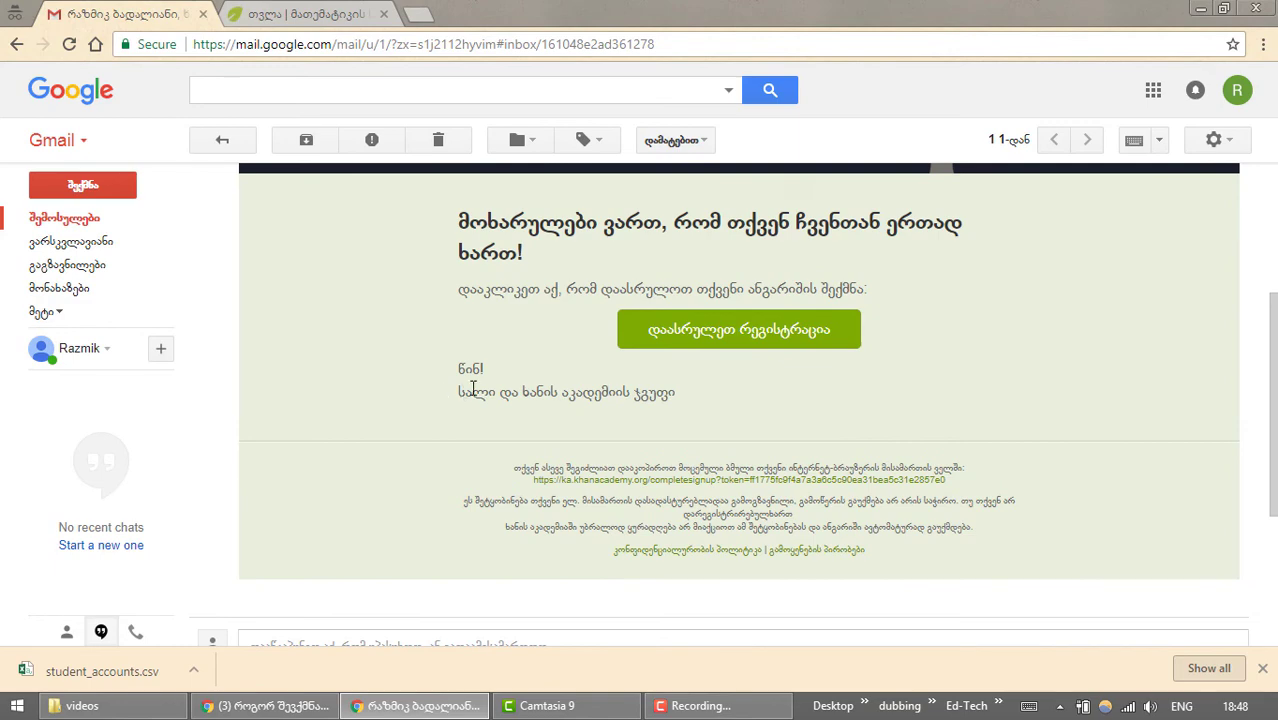
scroll(741, 404, up, 3)
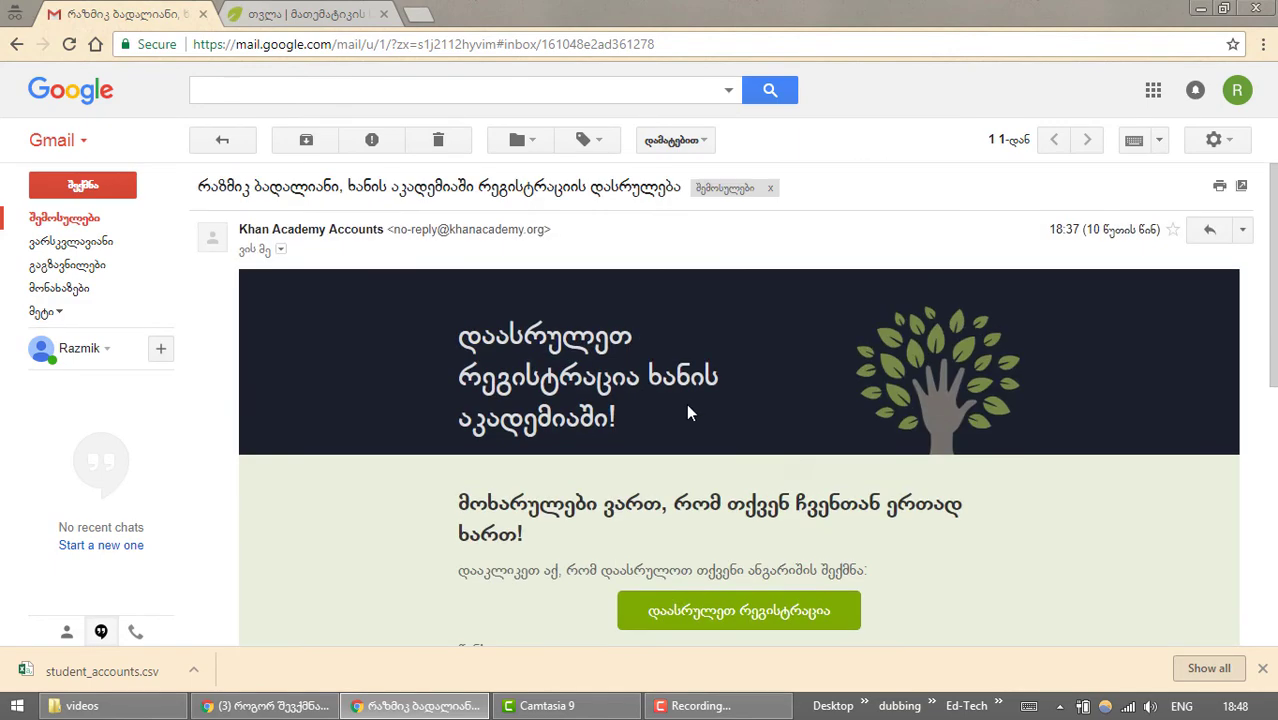
scroll(686, 403, down, 2)
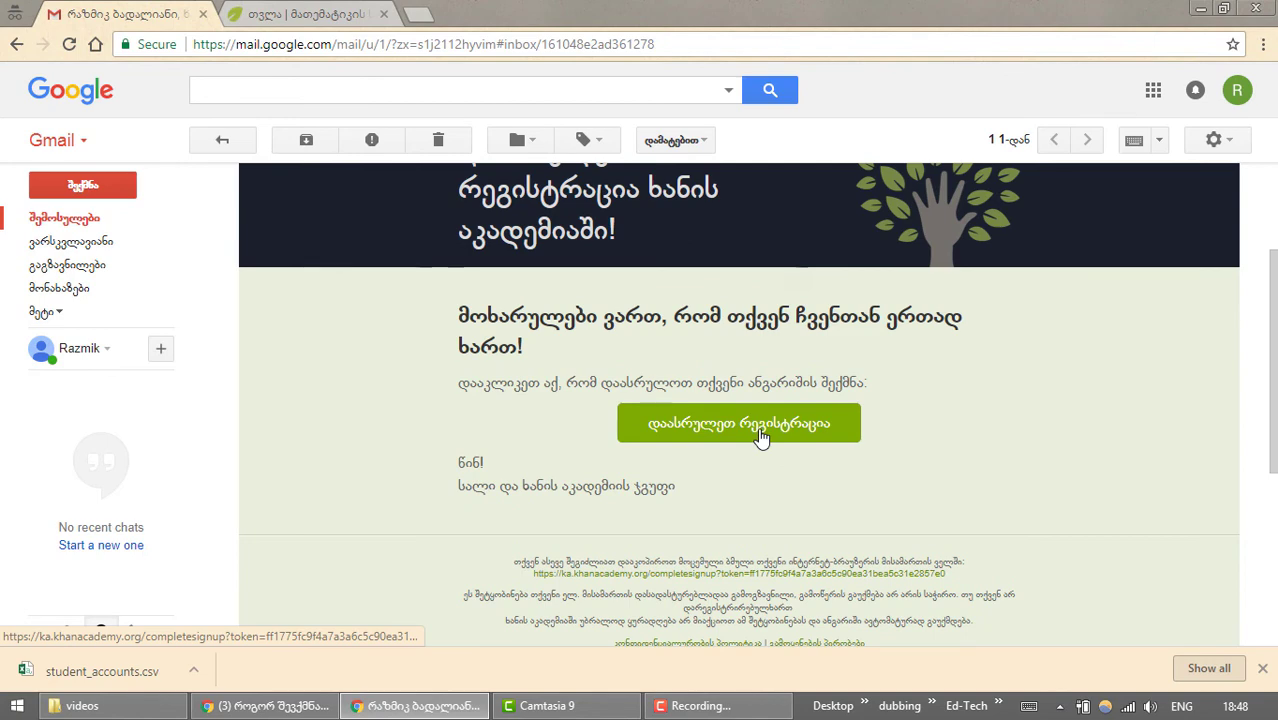
click(760, 431)
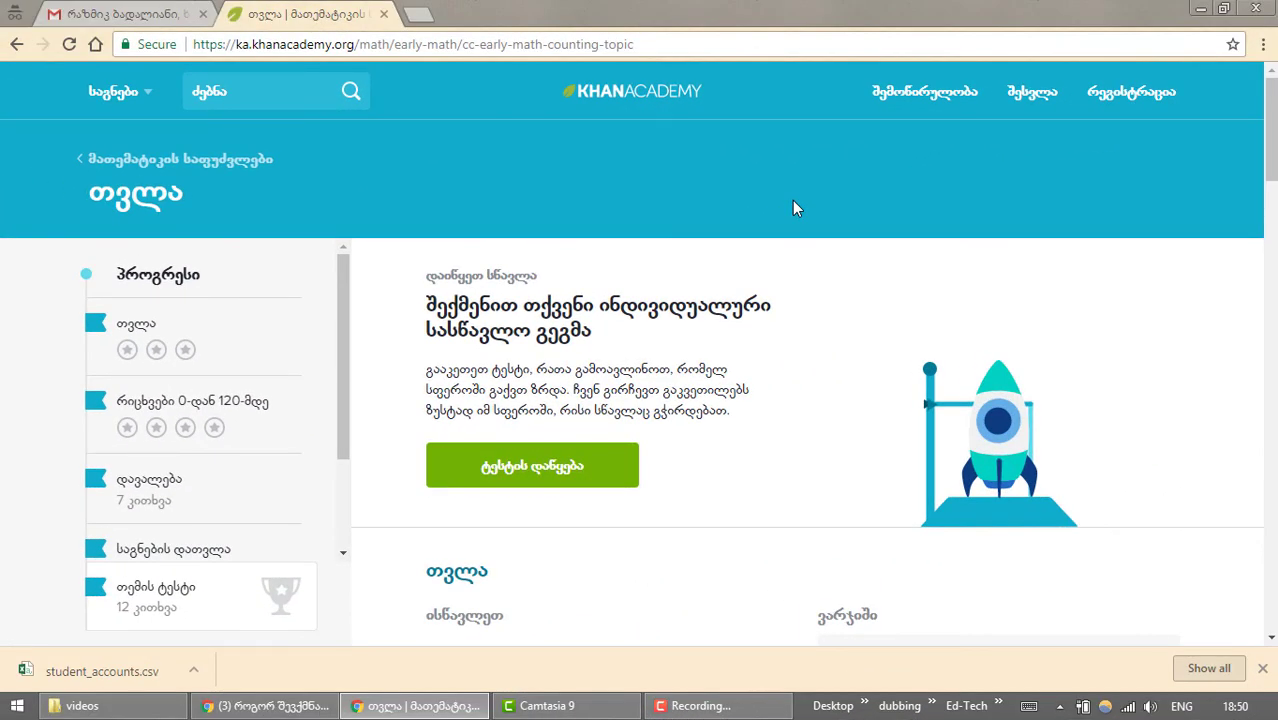
Step: Bring up the Khan Academy login form and open the downloaded student_accounts.csv
click(1036, 93)
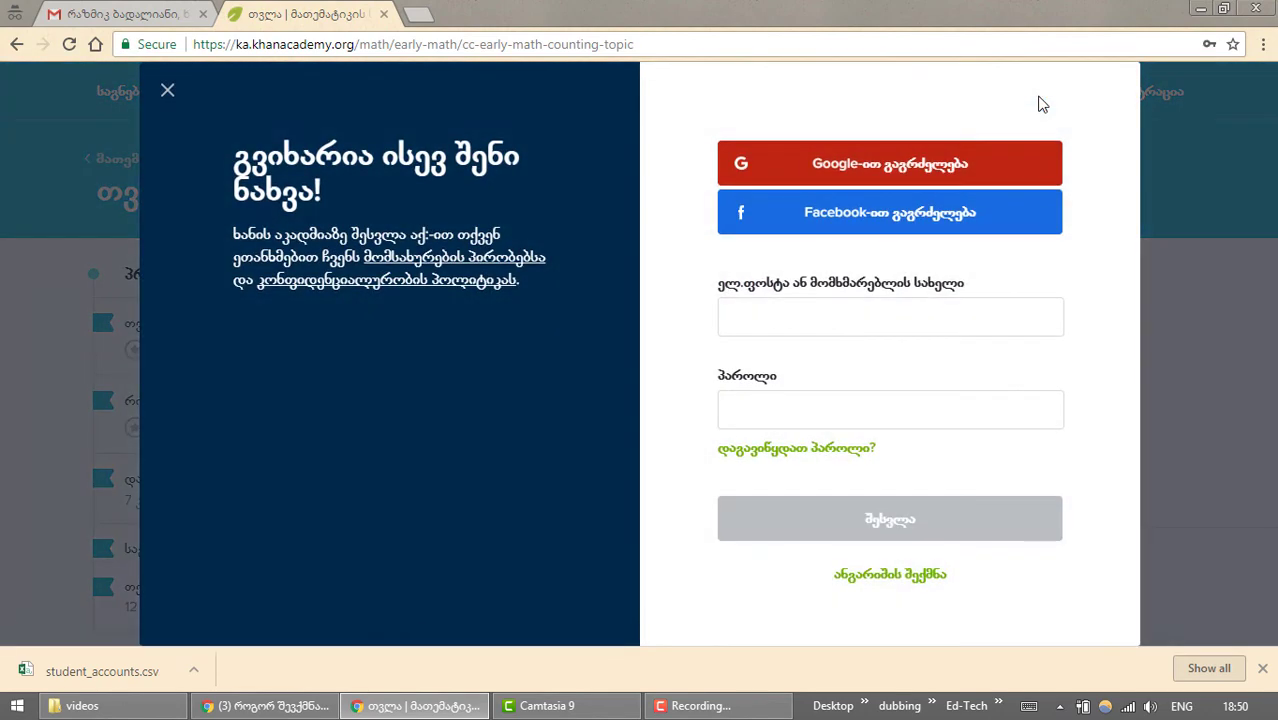
click(820, 317)
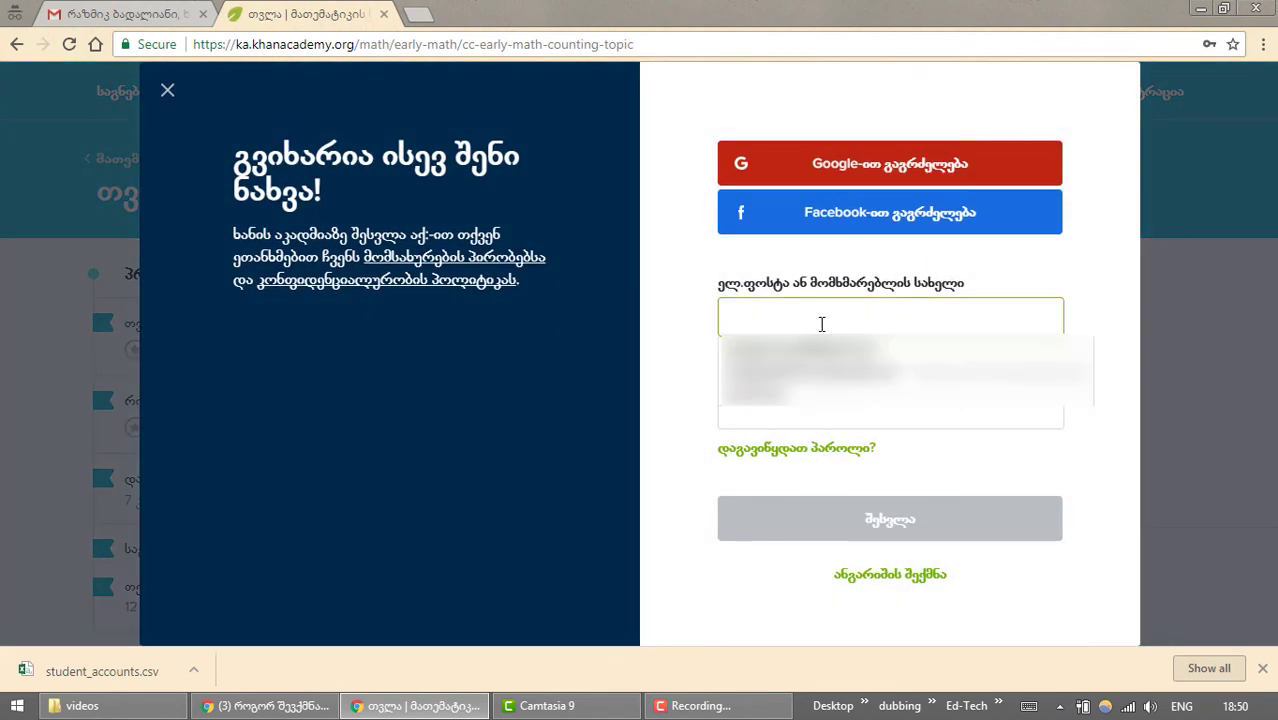
click(706, 315)
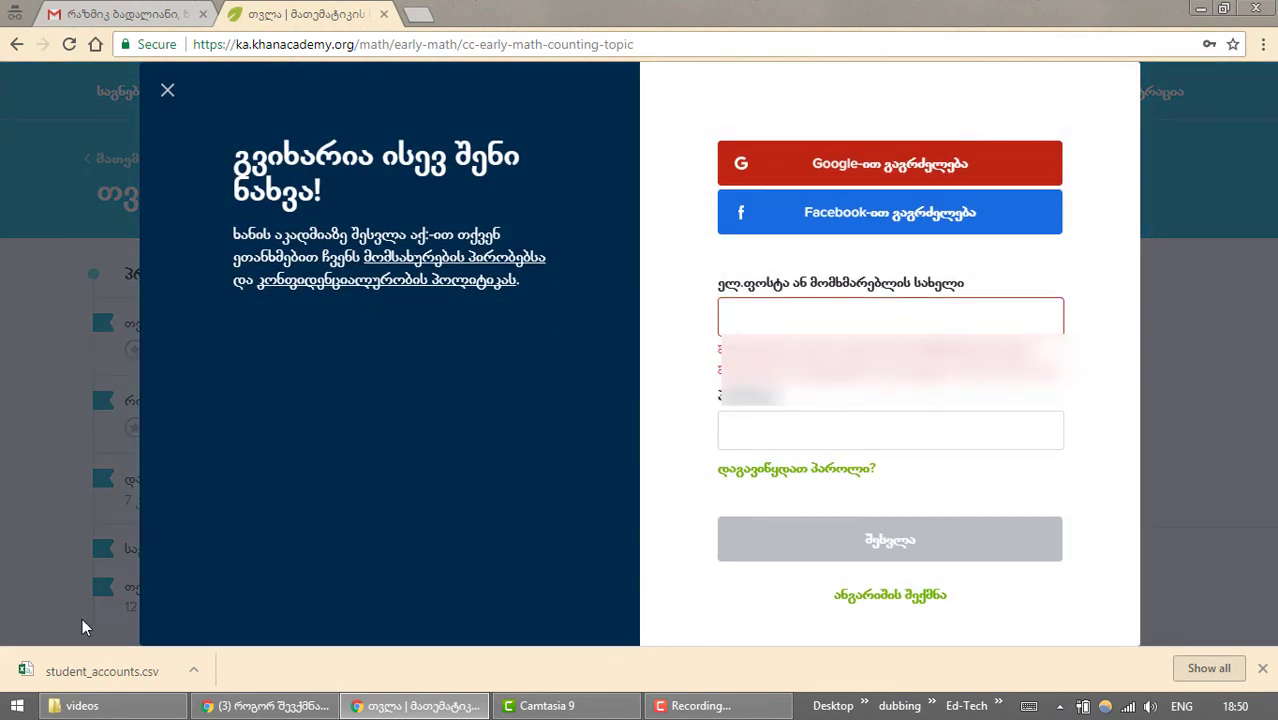
click(111, 668)
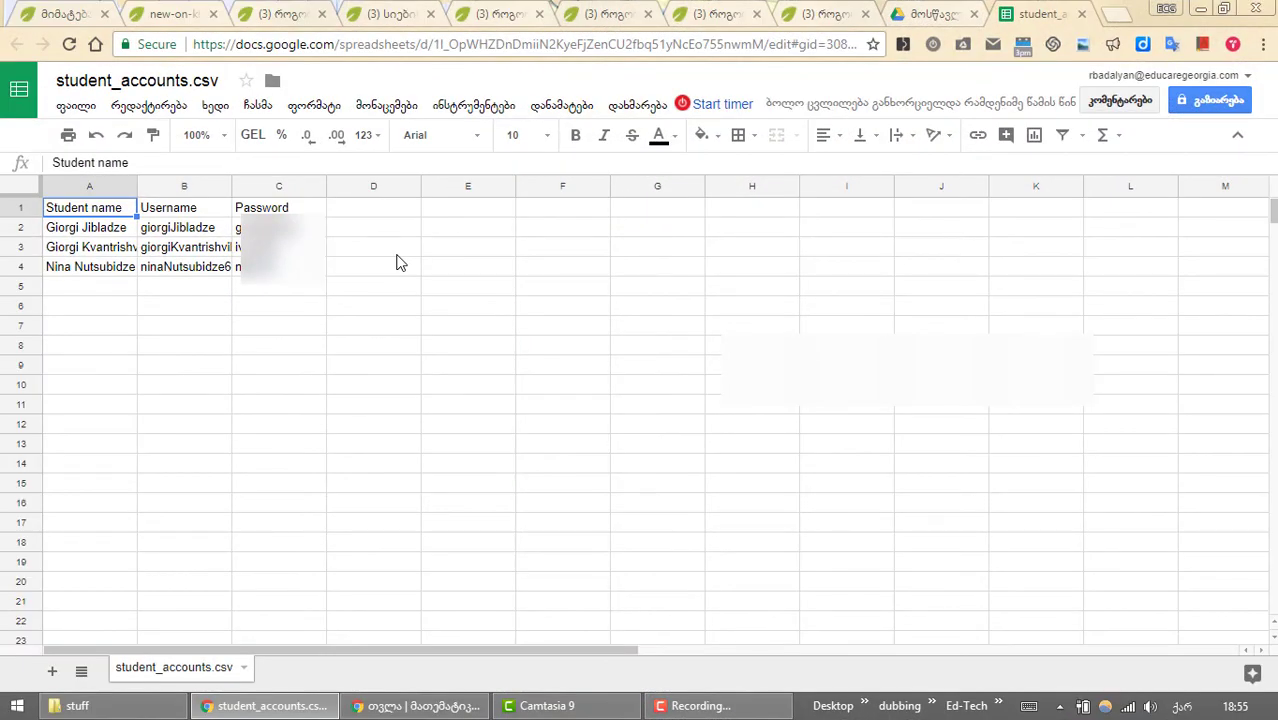
Step: Paste the first student's username from cell B2 into the login form and copy their password from C2
click(206, 232)
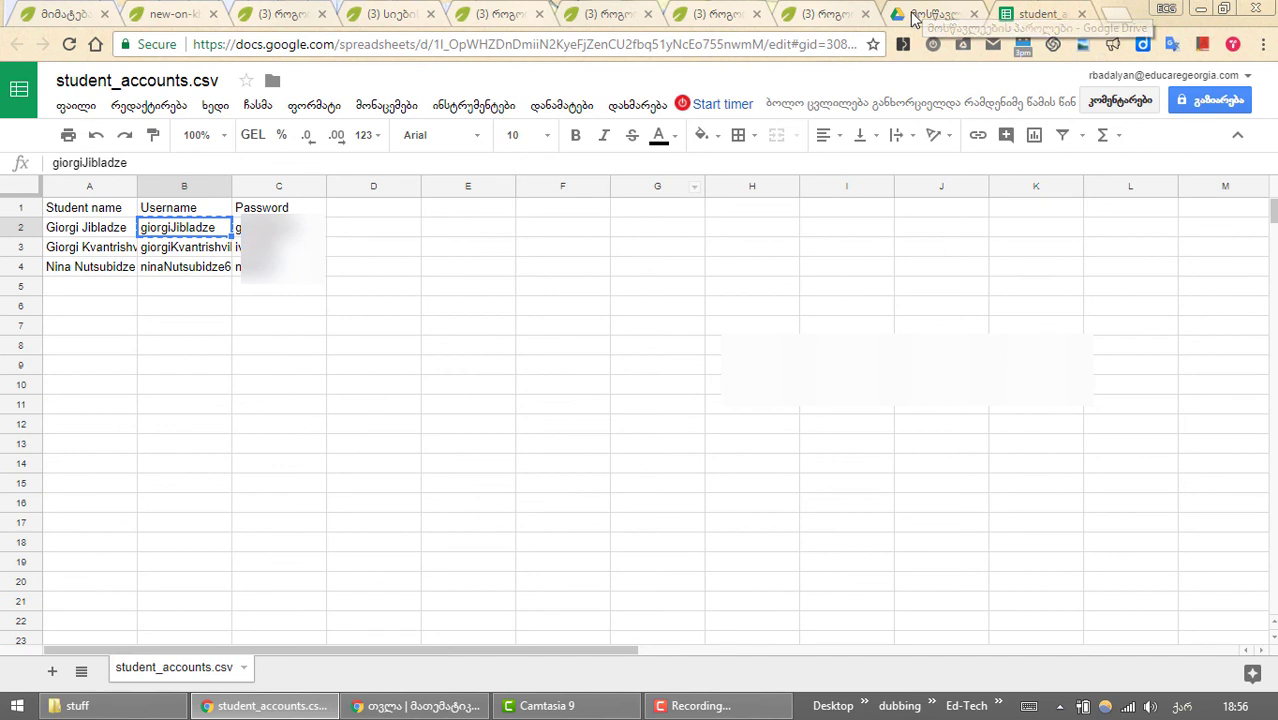
key(alt+Tab)
key(alt+Tab)
key(alt+Tab)
key(alt+Tab)
key(alt+Tab)
key(alt+Tab)
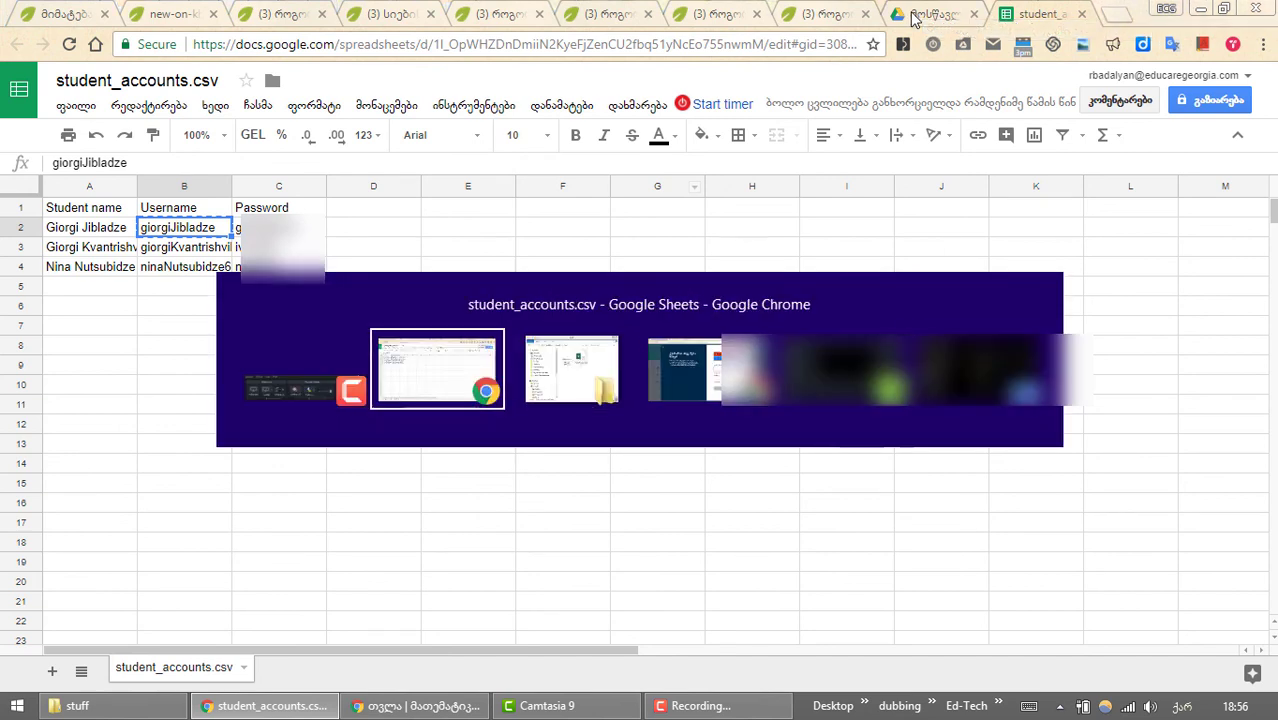
key(alt+Tab)
key(alt+Tab)
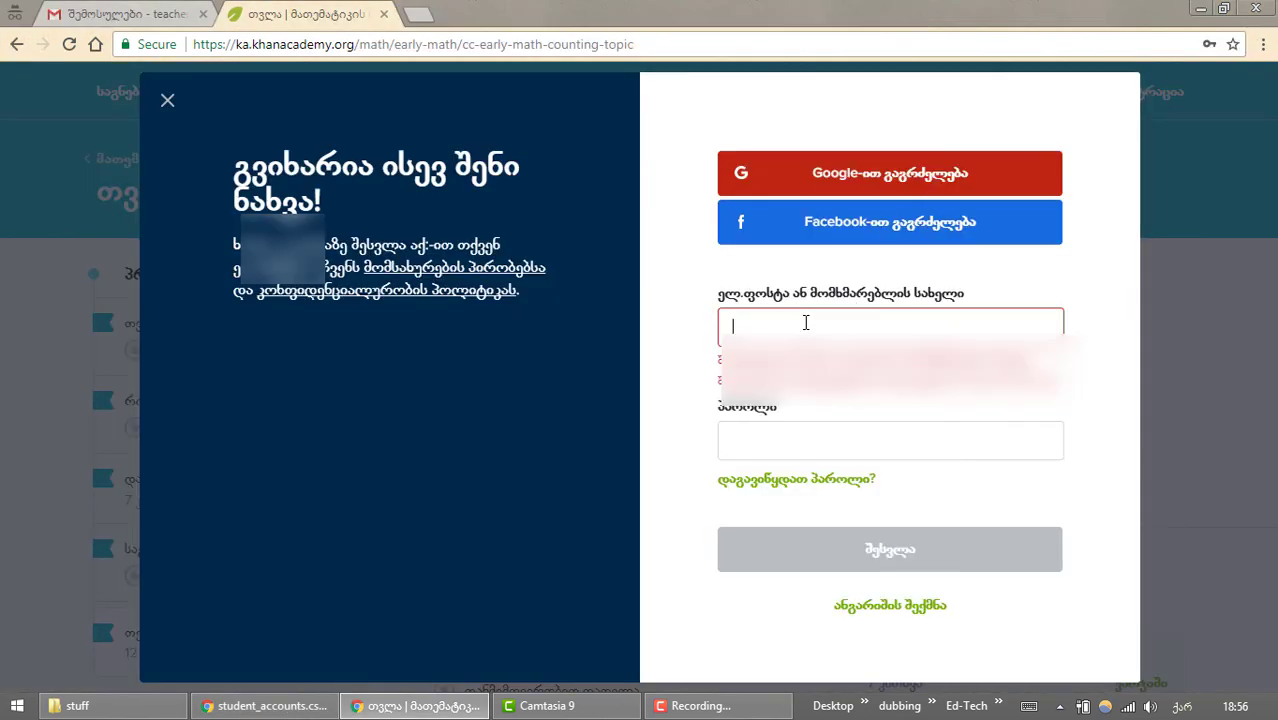
click(805, 322)
key(Down)
key(Return)
click(776, 427)
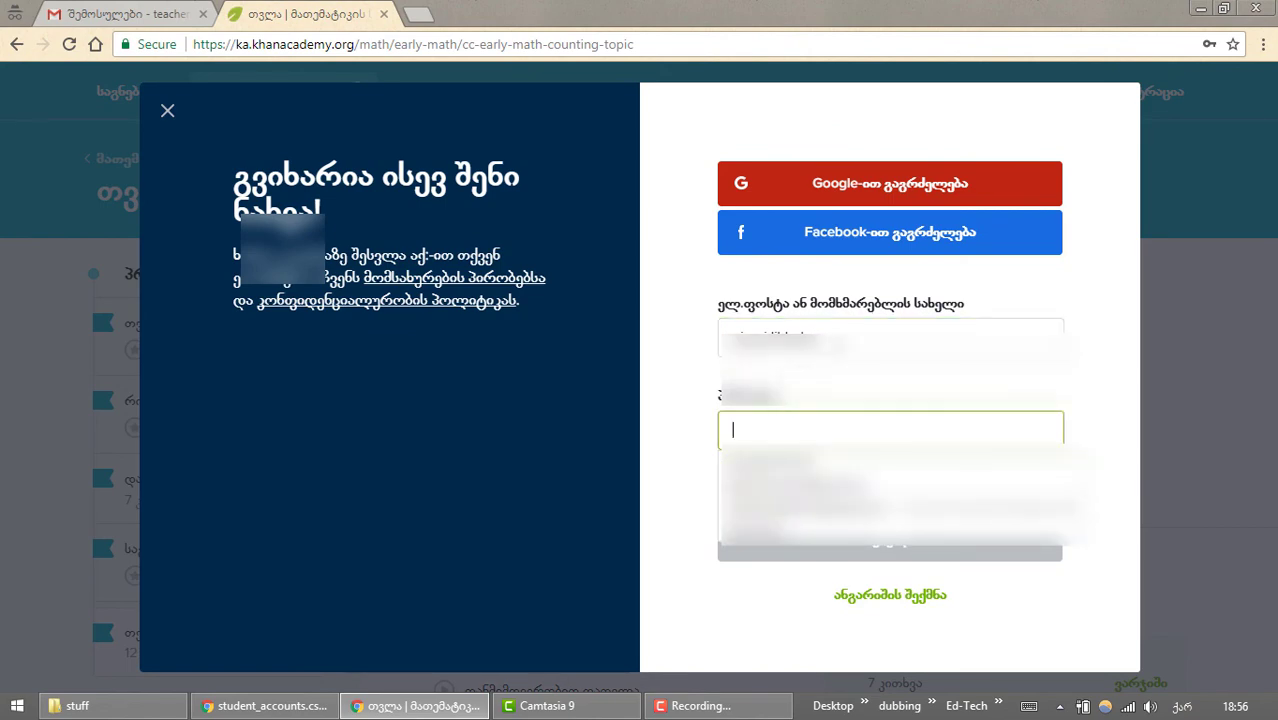
key(alt+Tab)
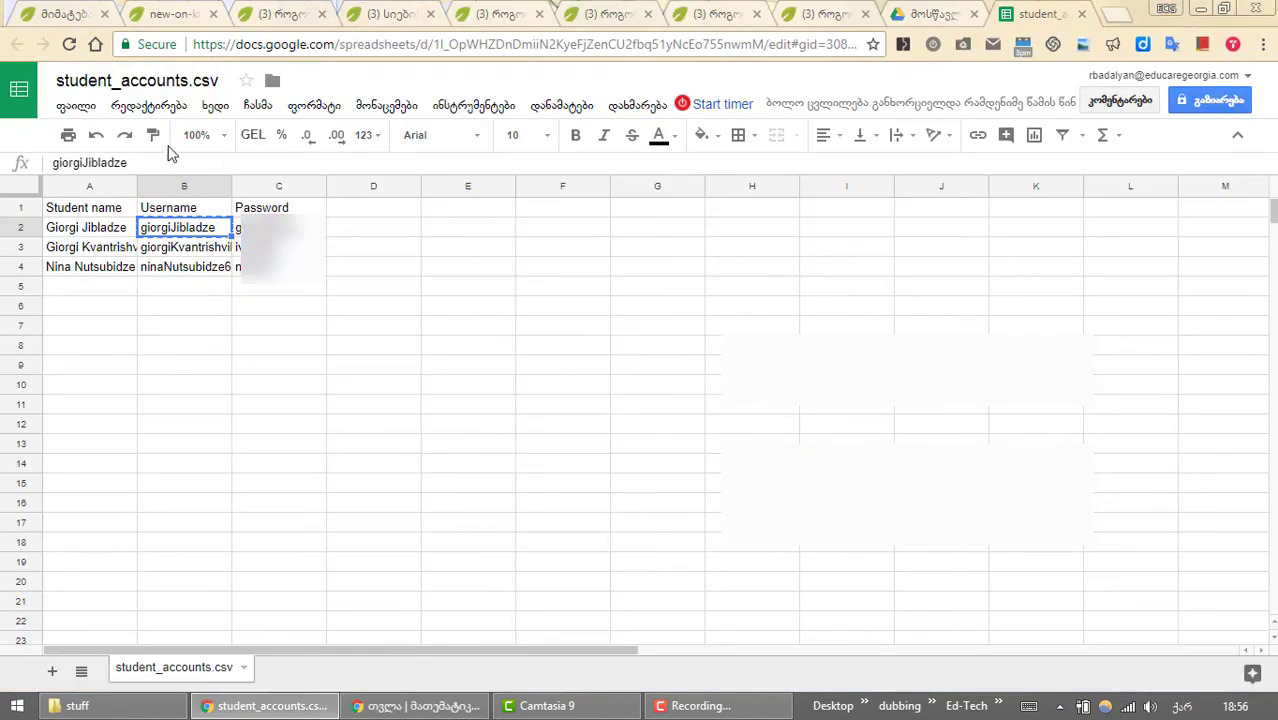
key(Right)
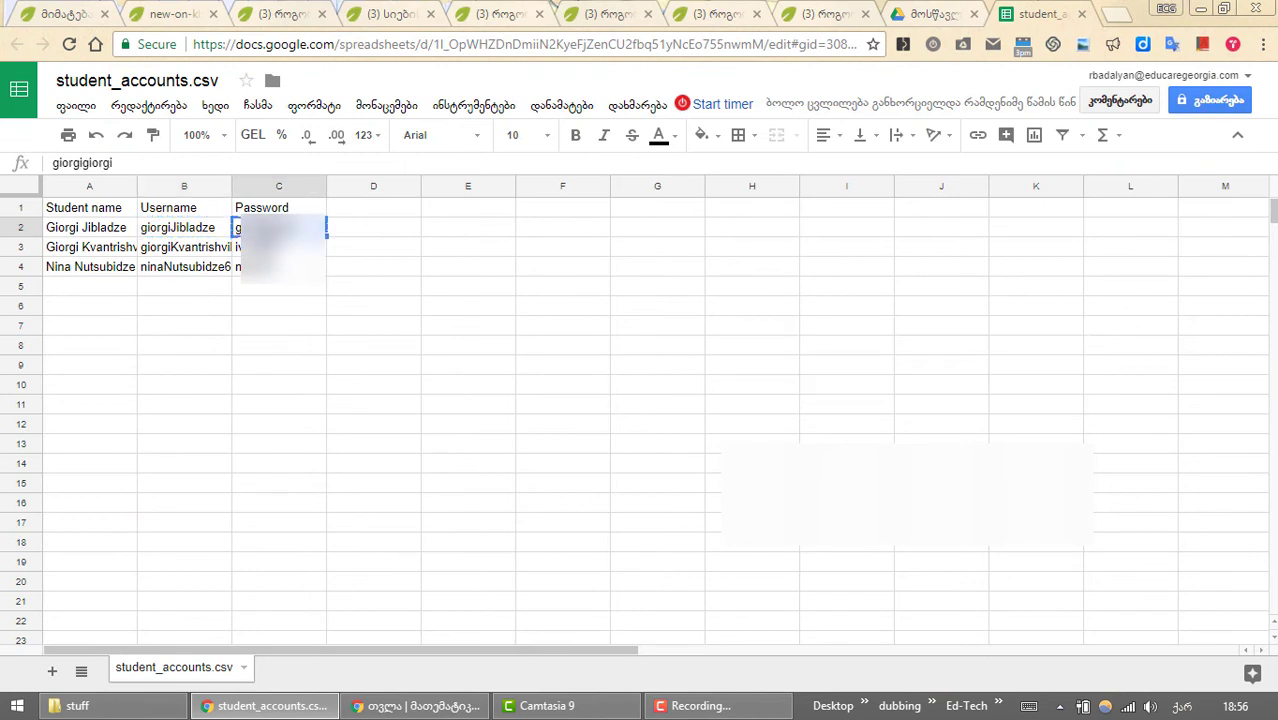
key(alt+Tab)
Step: Log in as the first student with the pasted password and accept the welcome terms
click(724, 428)
key(ctrl+v)
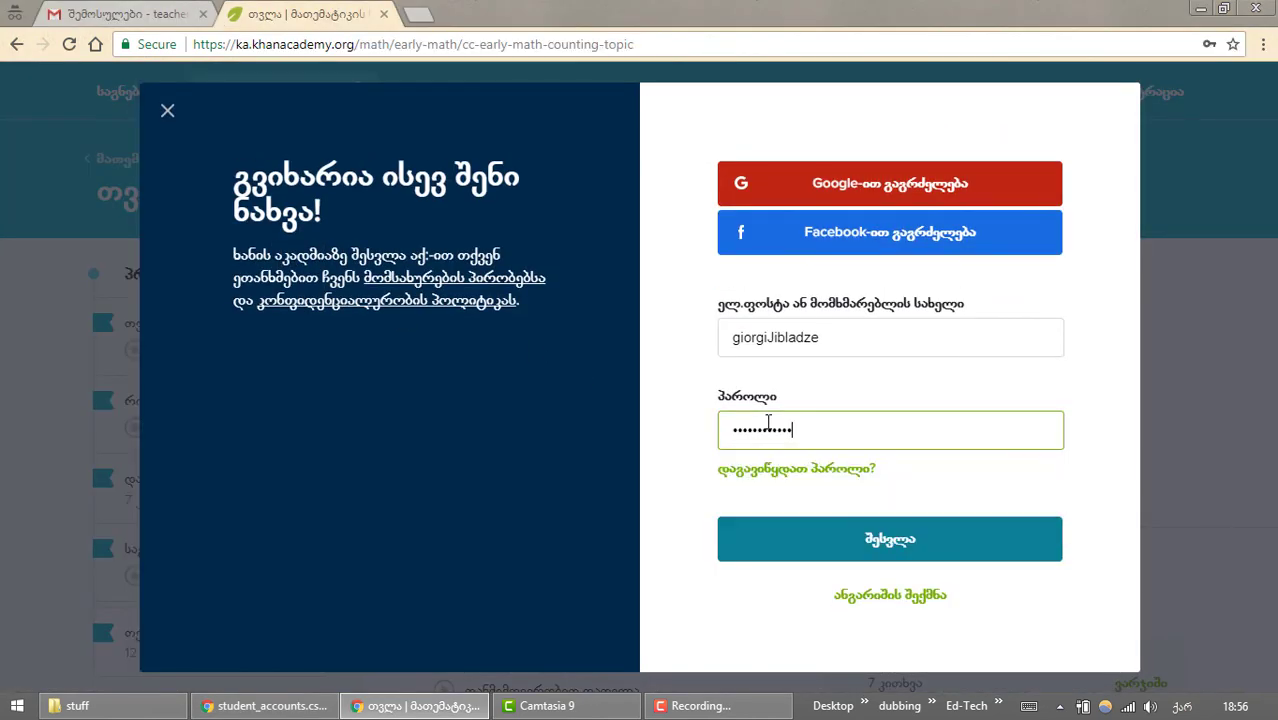
click(829, 547)
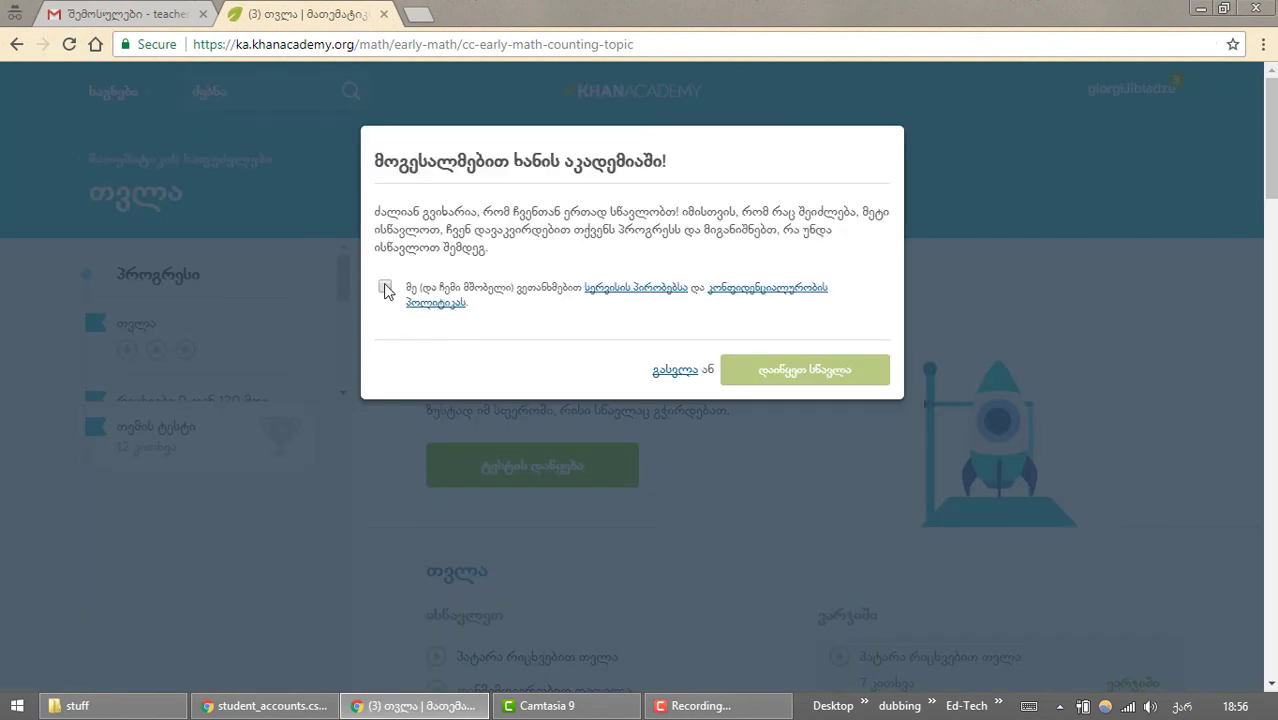
click(385, 287)
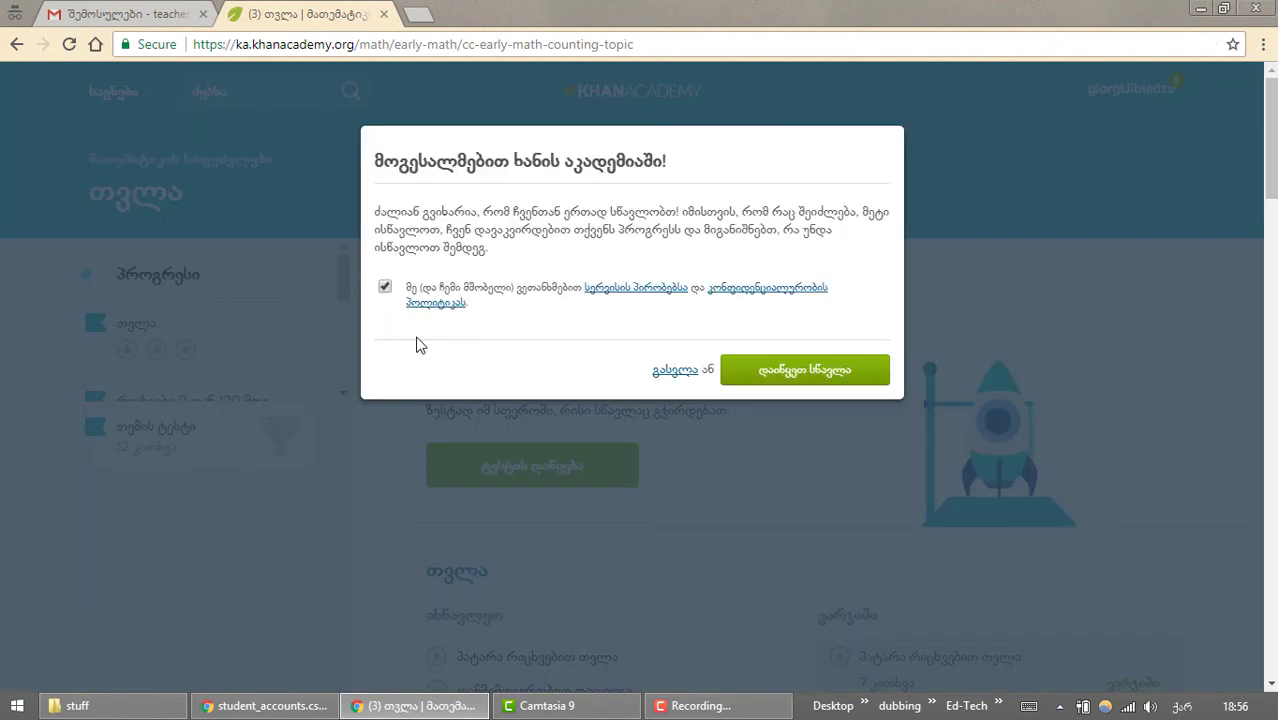
click(800, 375)
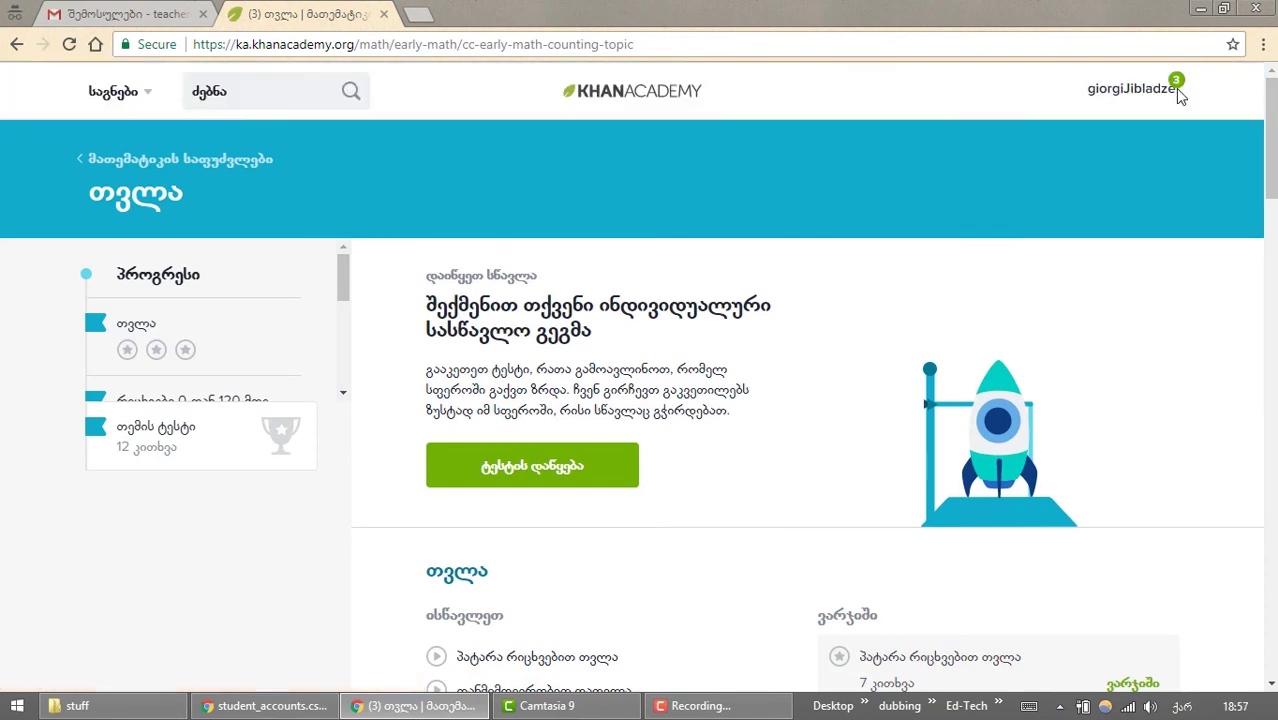
Step: Open Notifications and view the new 'პატარა რიცხვებით თვლა' assignment, due Saturday
click(1127, 88)
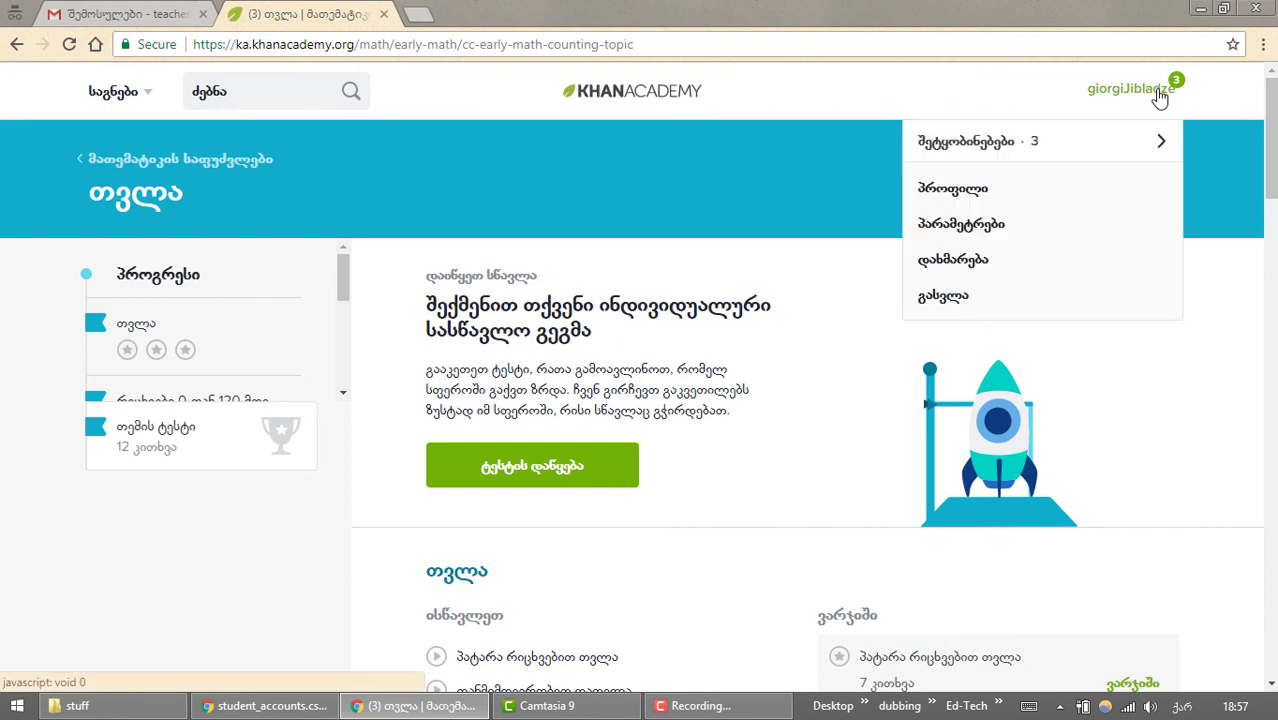
click(1060, 150)
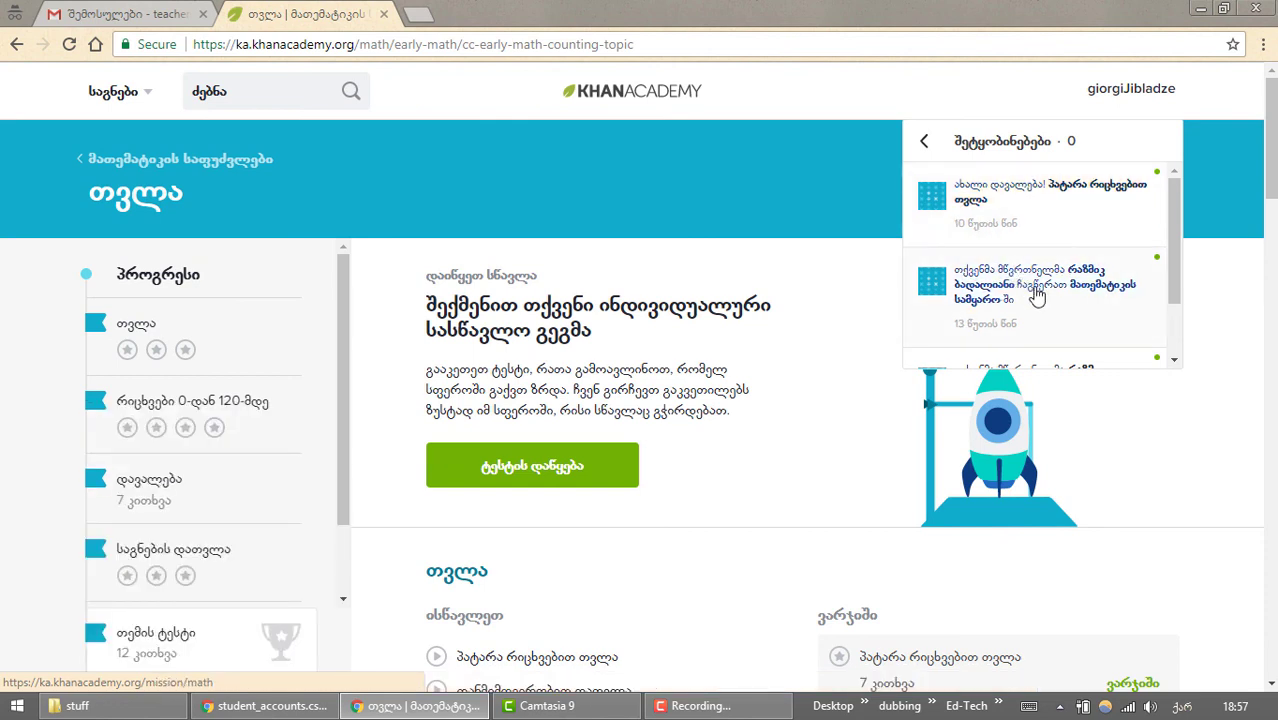
click(1060, 220)
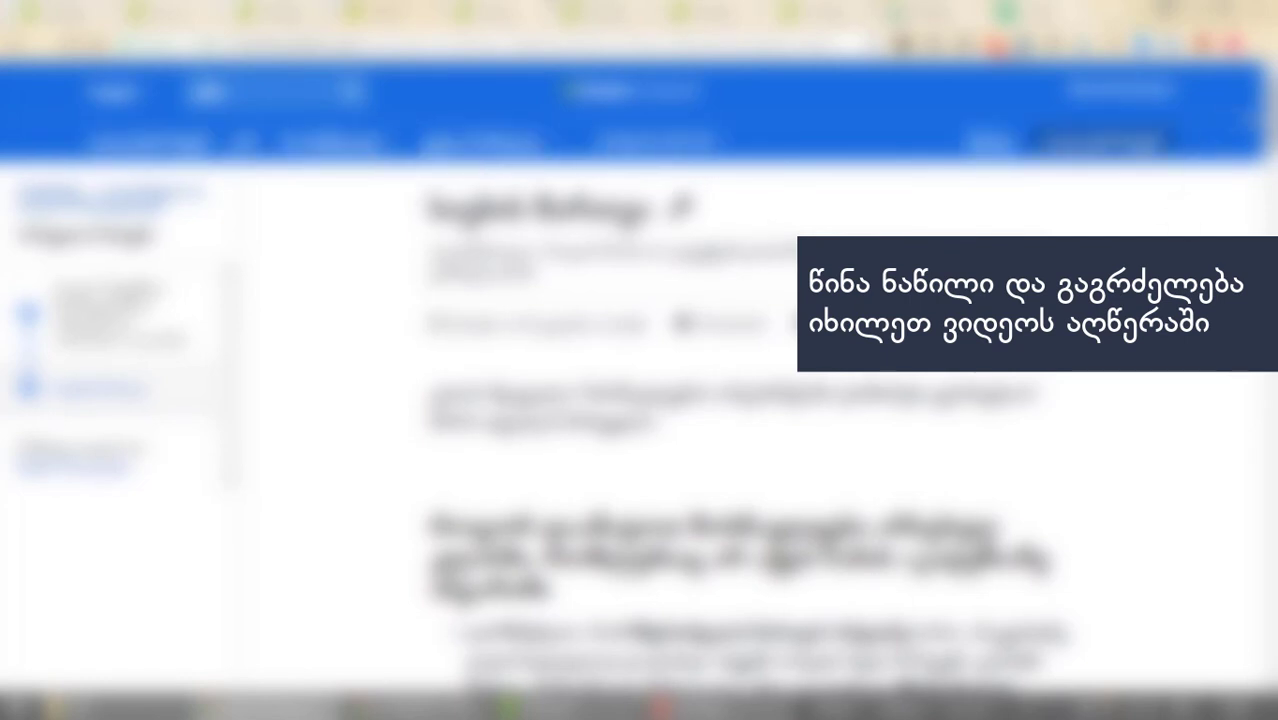
scroll(640, 450, down, 10)
scroll(750, 400, down, 5)
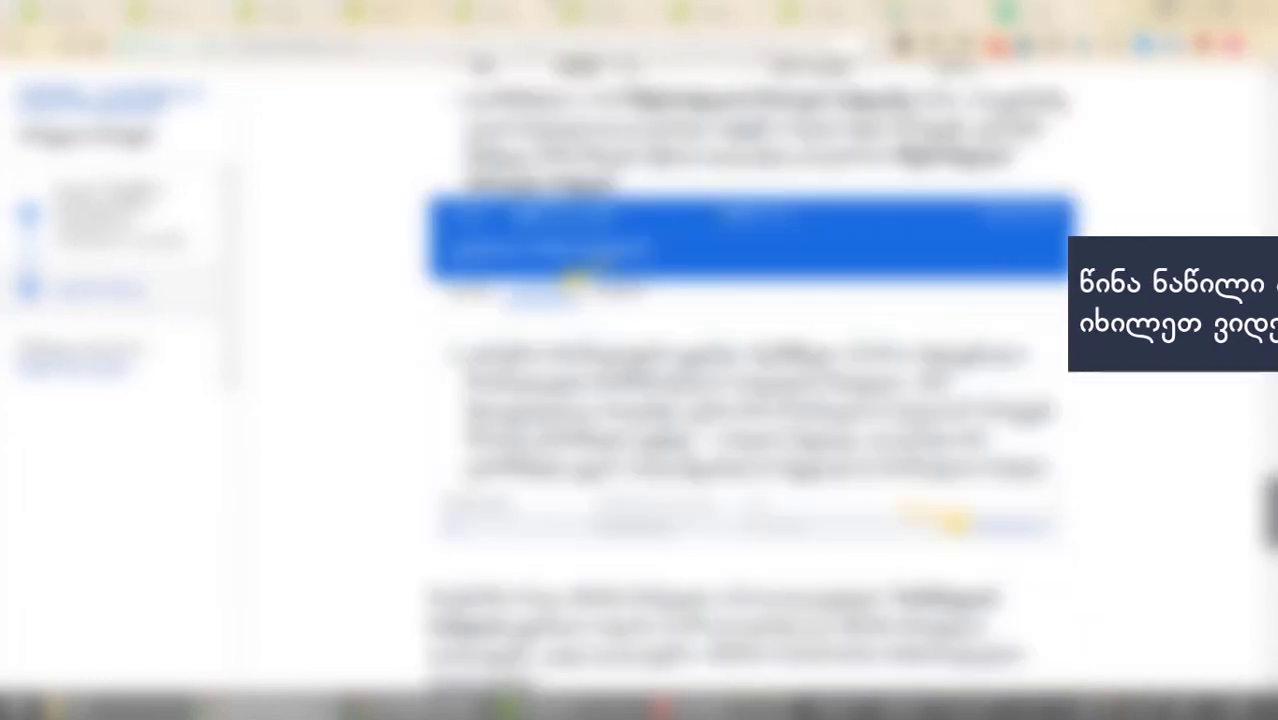